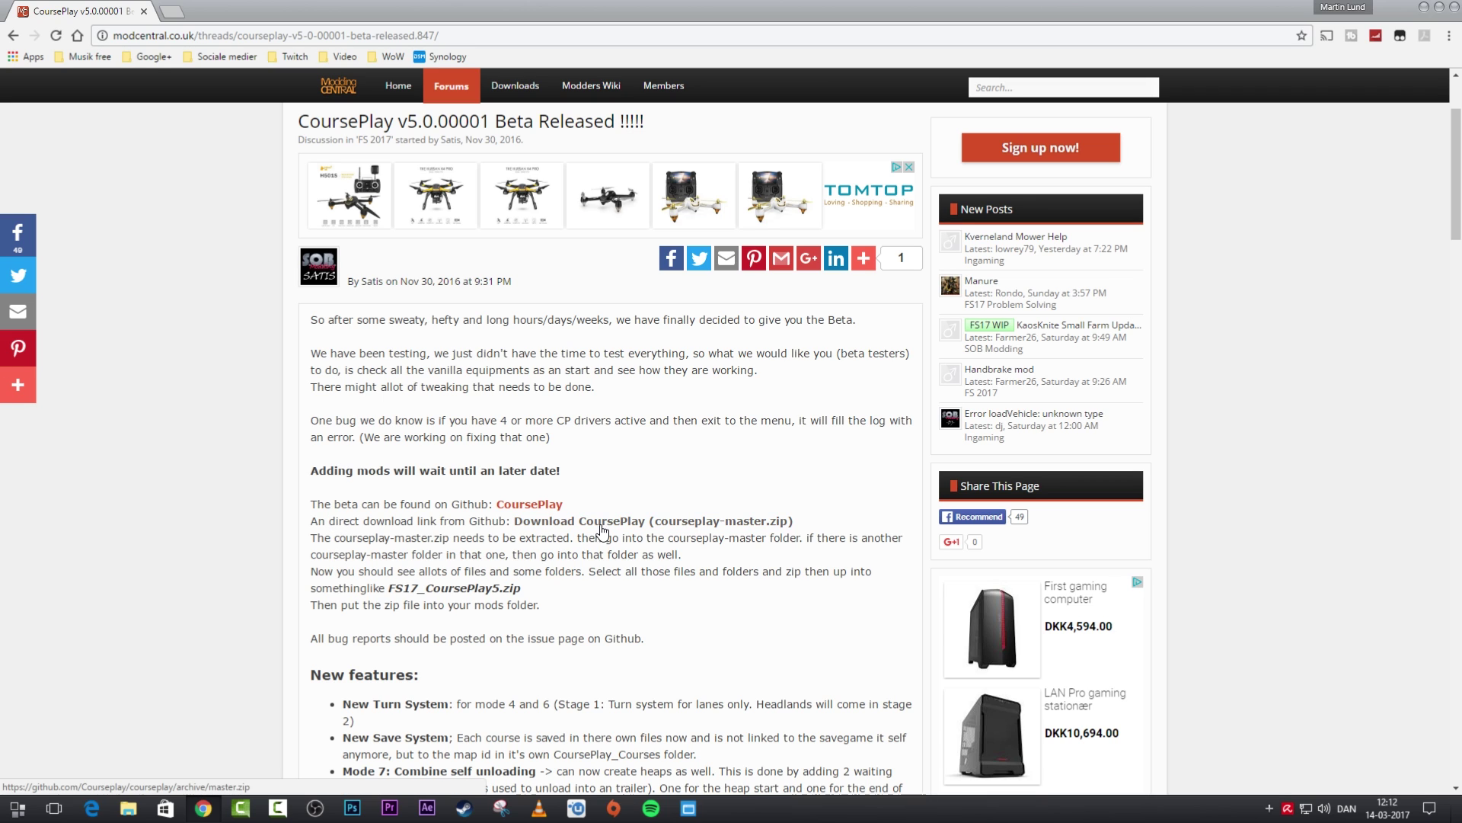
Step: Download courseplay-master.zip and show it in the Overførsler downloads folder with Chrome minimized
left_click(737, 522)
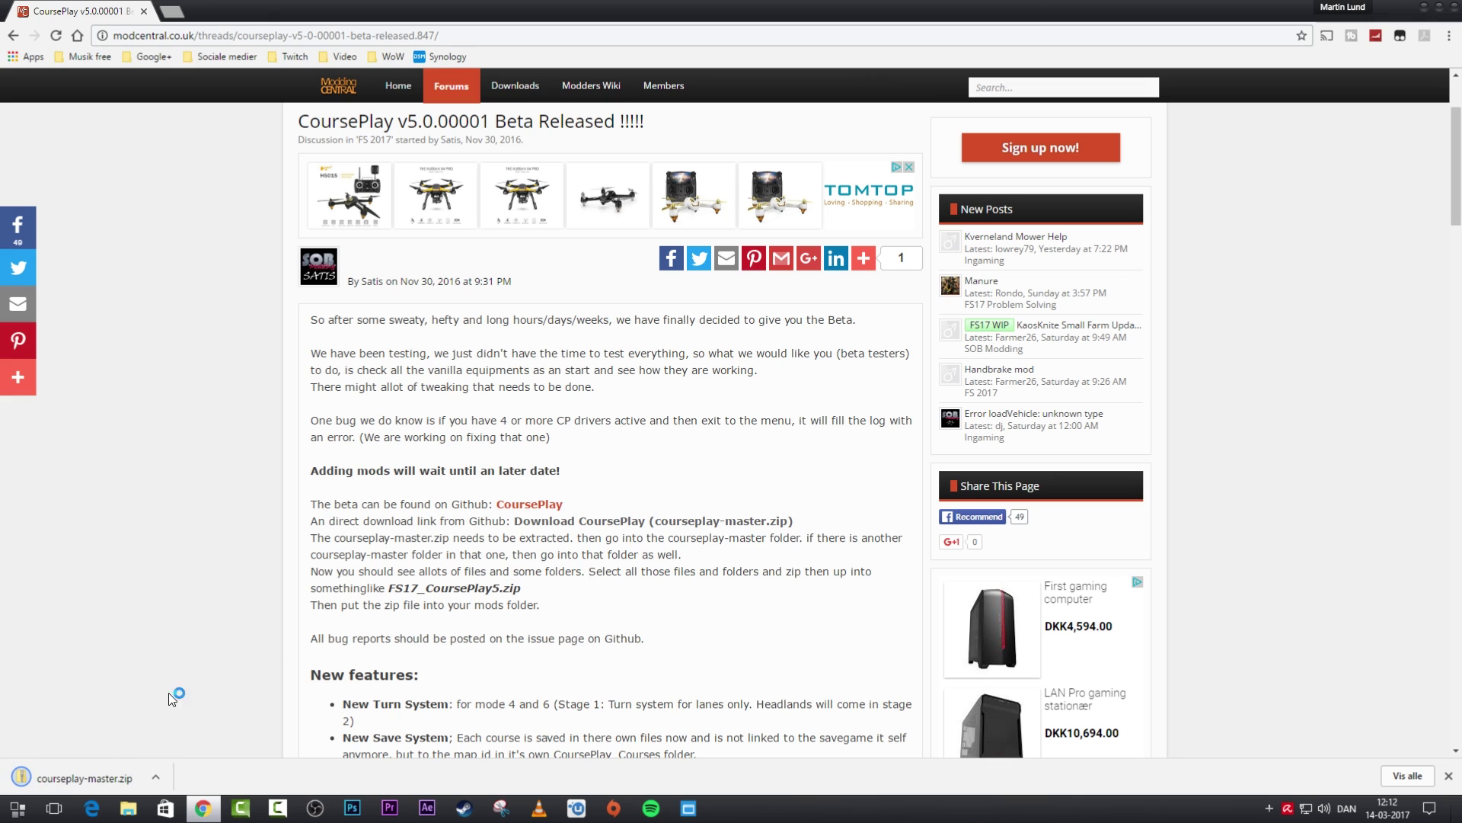
left_click(157, 777)
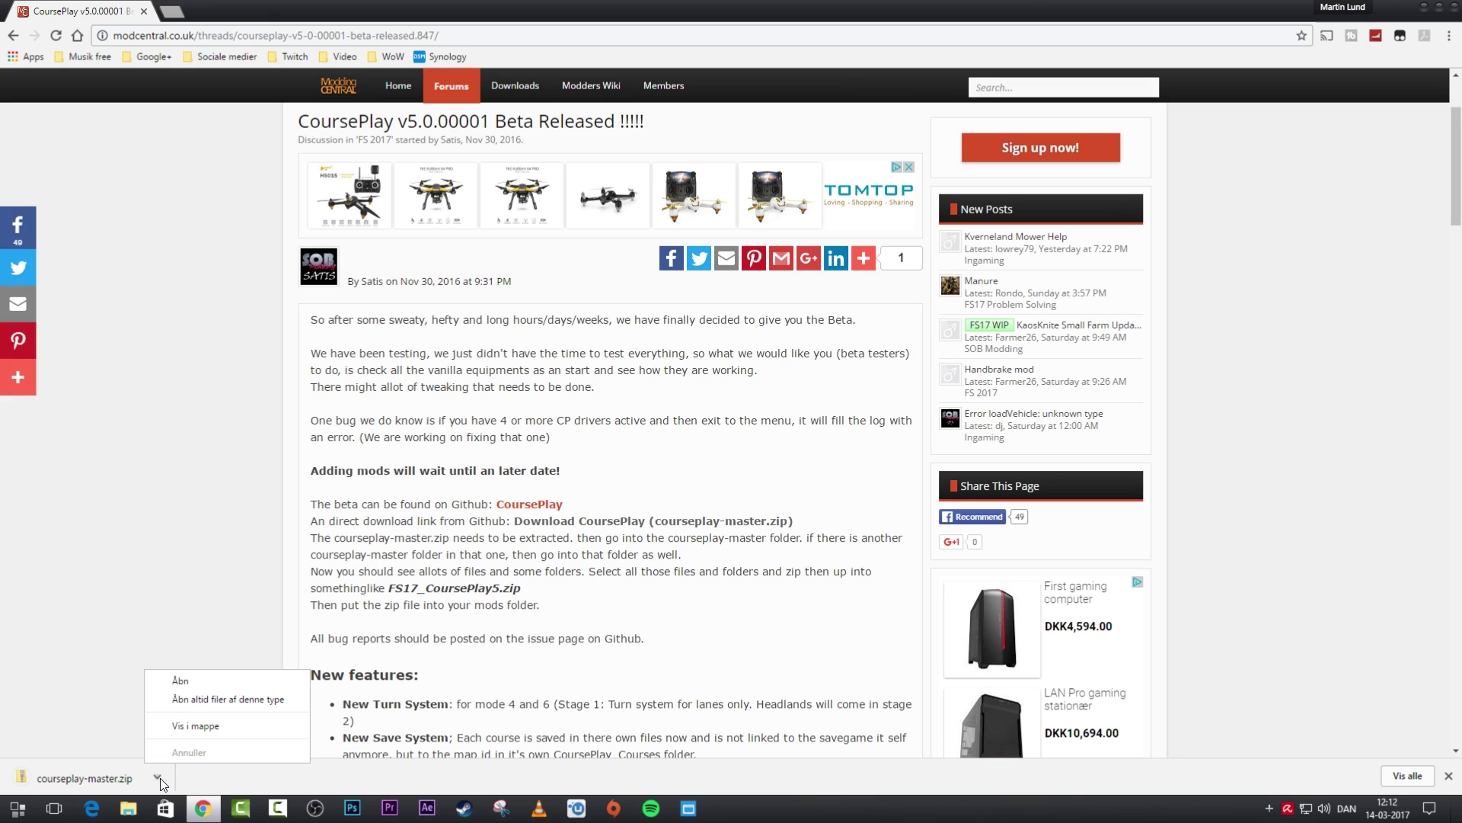
left_click(213, 728)
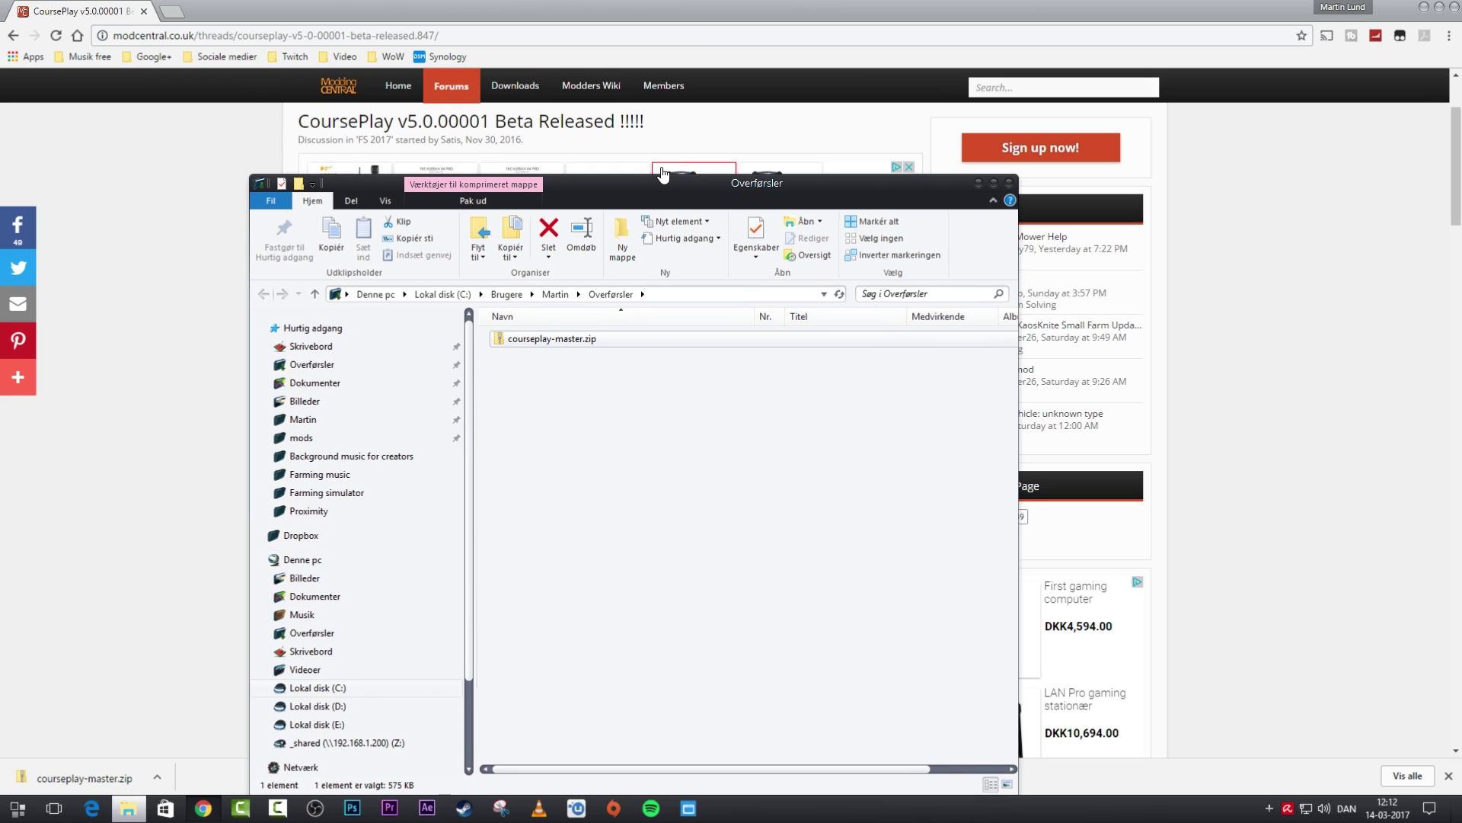
left_click(1450, 9)
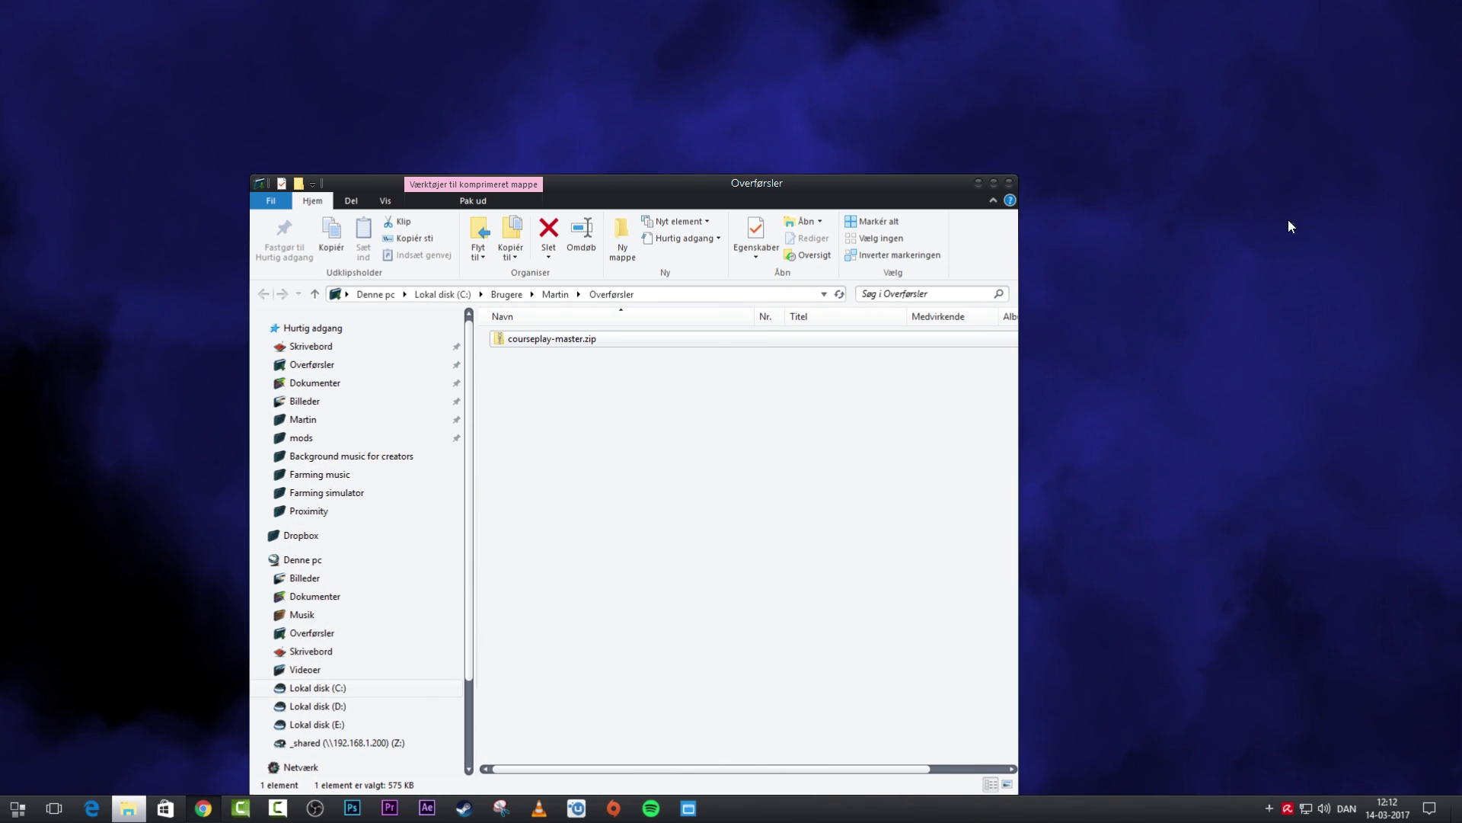
left_click_drag(738, 183, 793, 111)
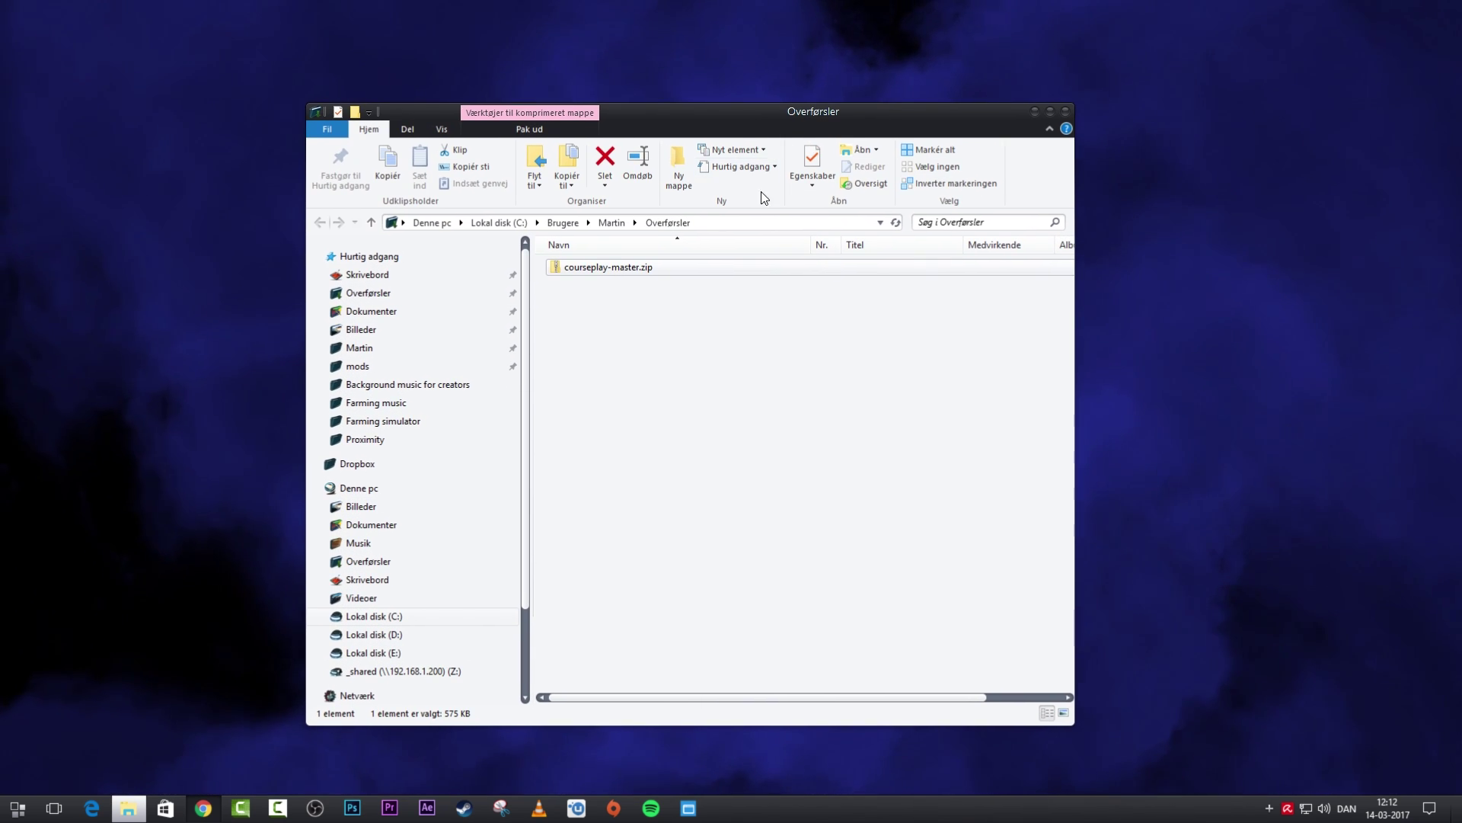
Step: Extract courseplay-master.zip with 'Udpak alle' into a courseplay-master folder beside the zip
right_click(633, 272)
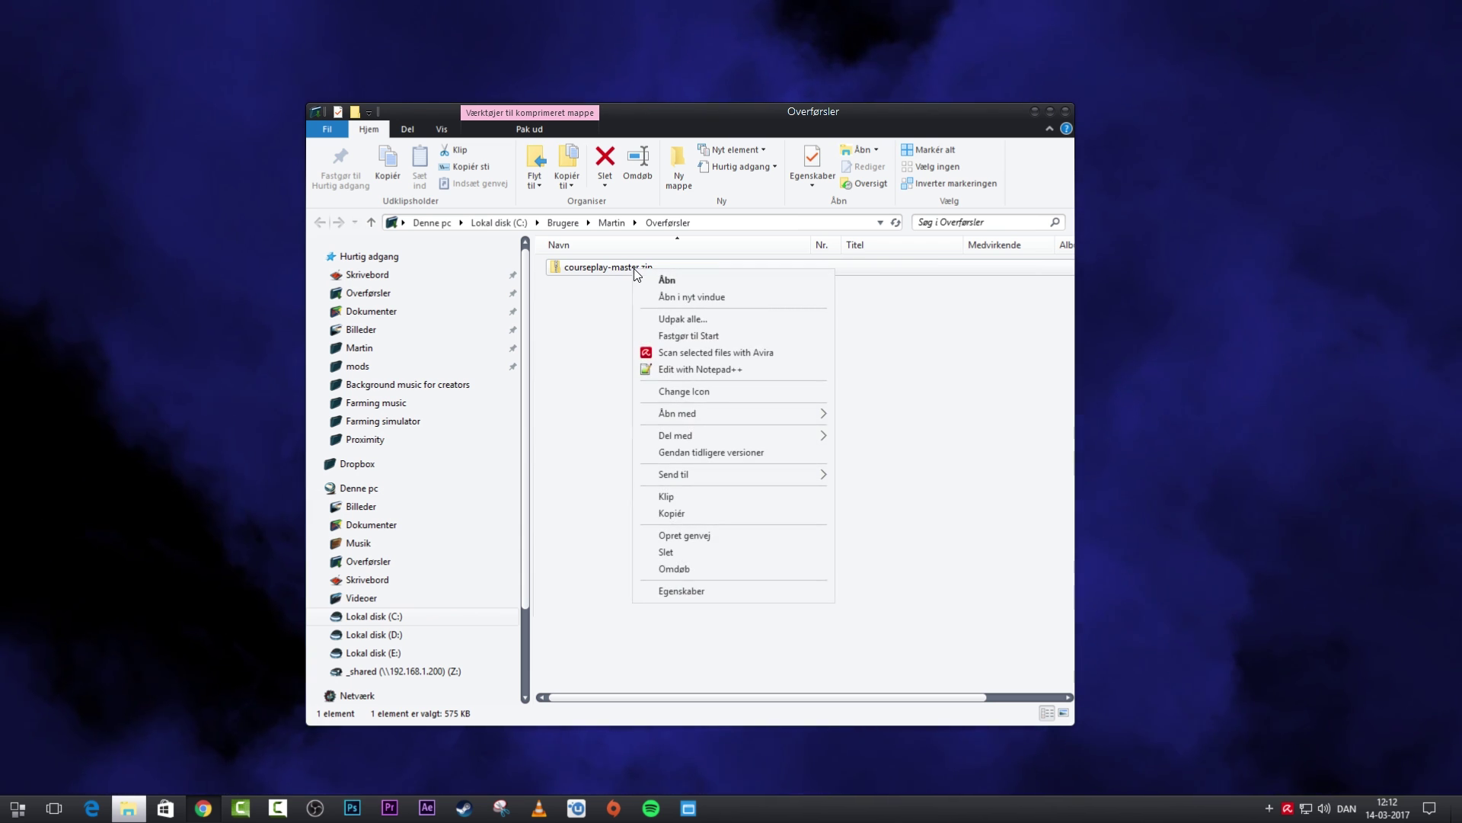
left_click(691, 319)
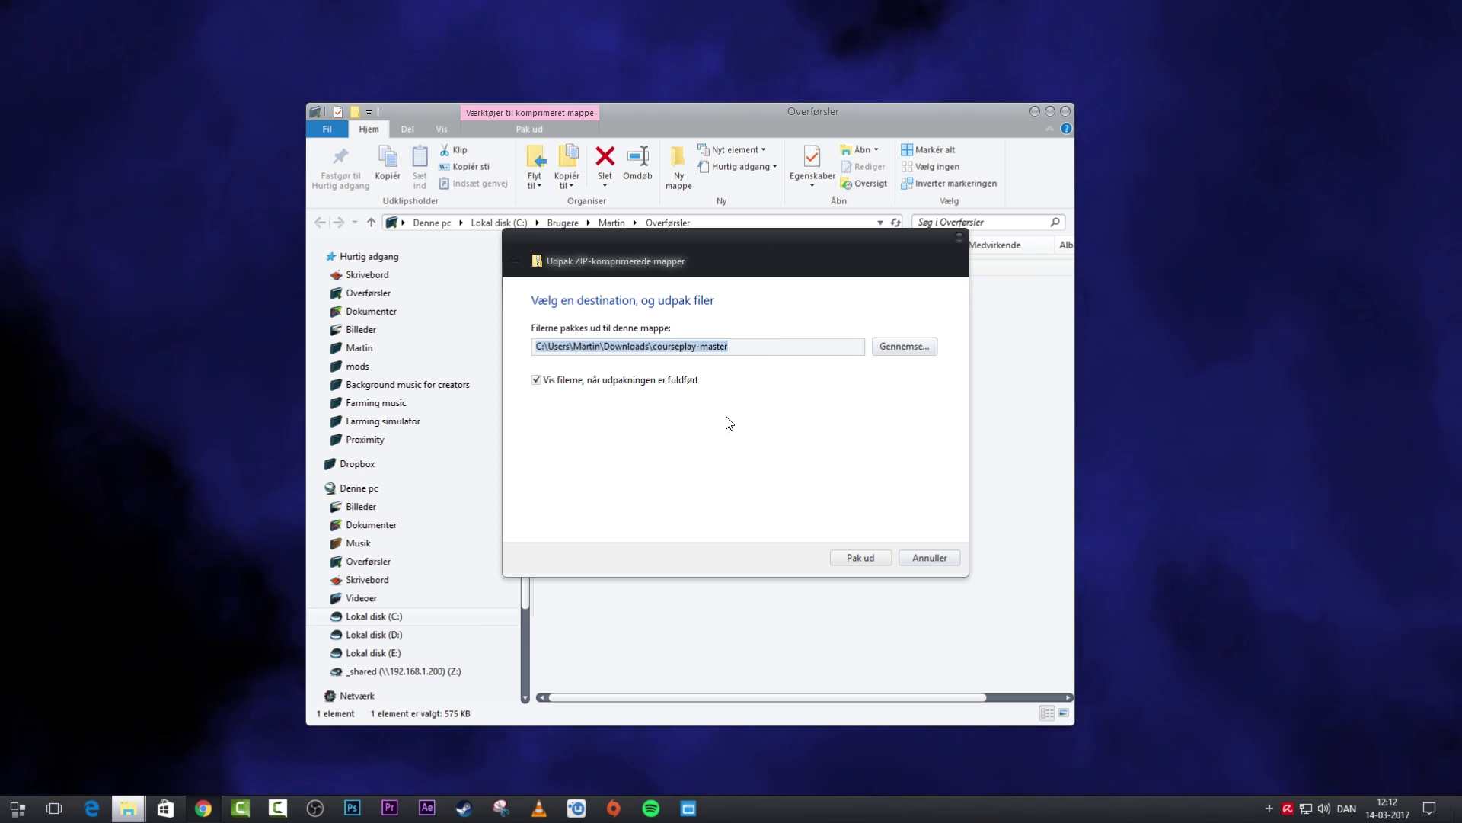
left_click(864, 560)
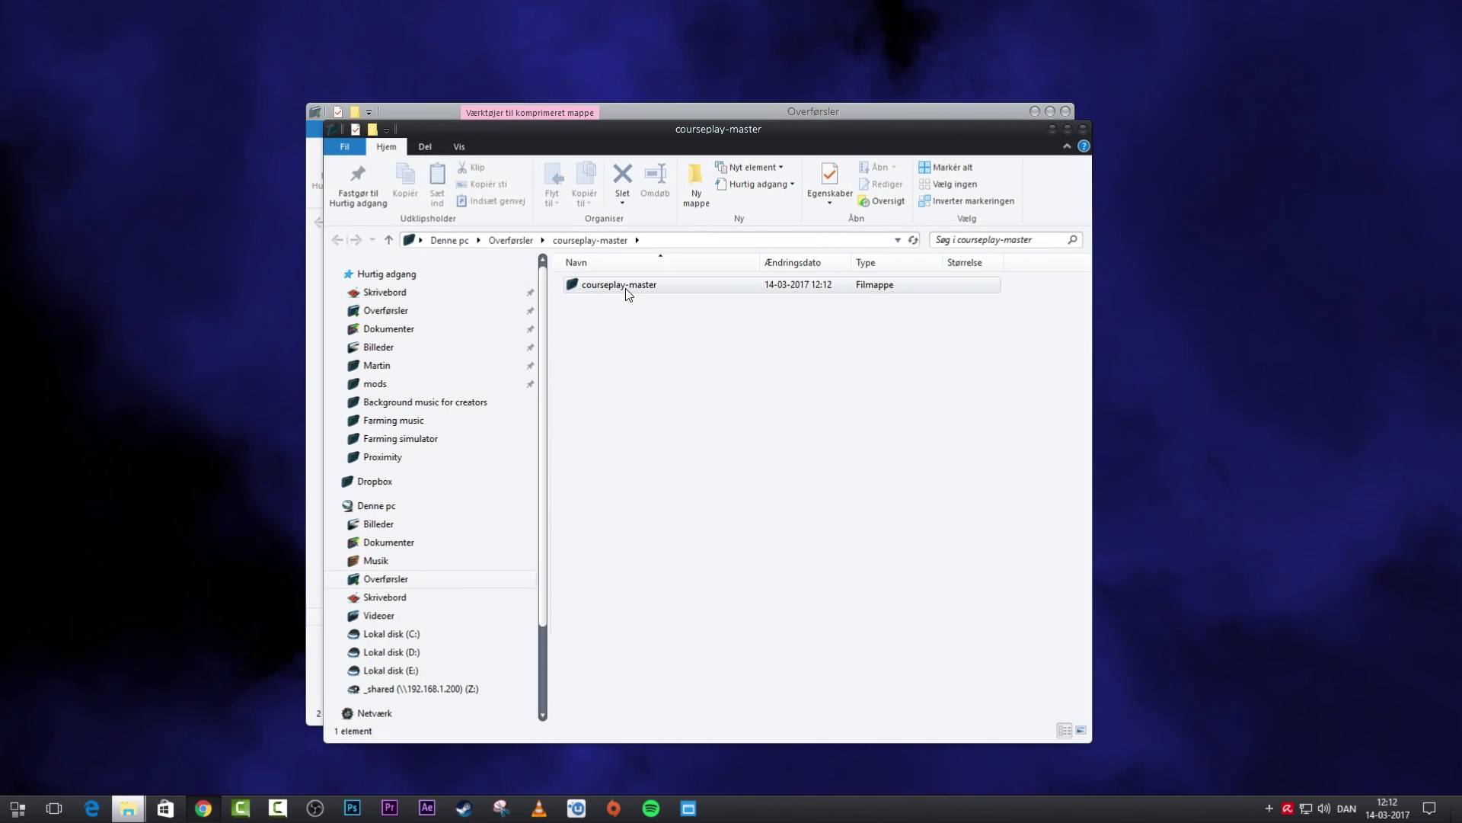
Step: Open the inner courseplay-master folder and select all 49 mod files and folders
double_click(621, 286)
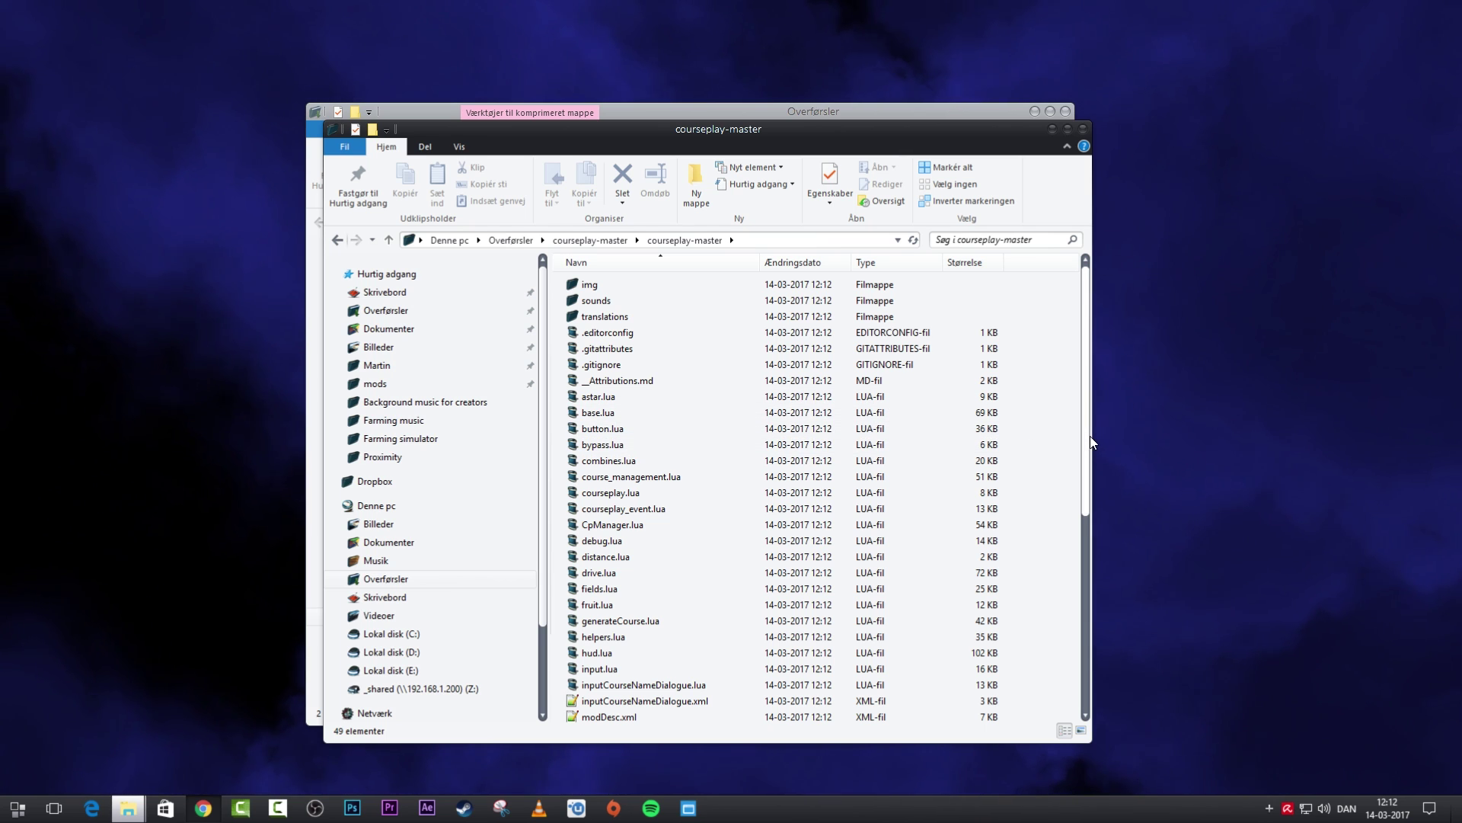
mouse_move(1090, 436)
left_mouse_down()
mouse_move(1093, 637)
mouse_move(1080, 417)
left_mouse_up()
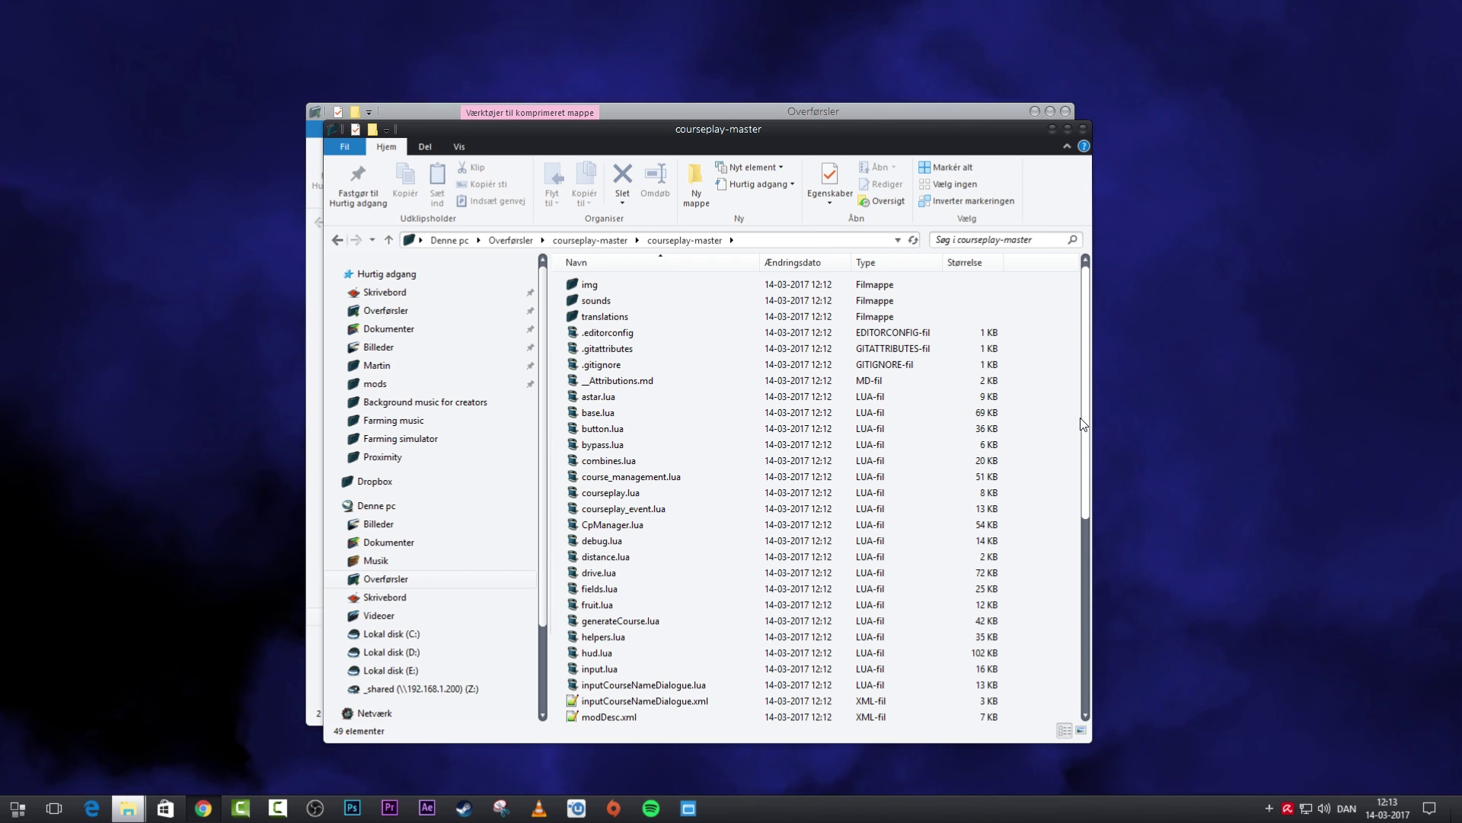
left_click(617, 402)
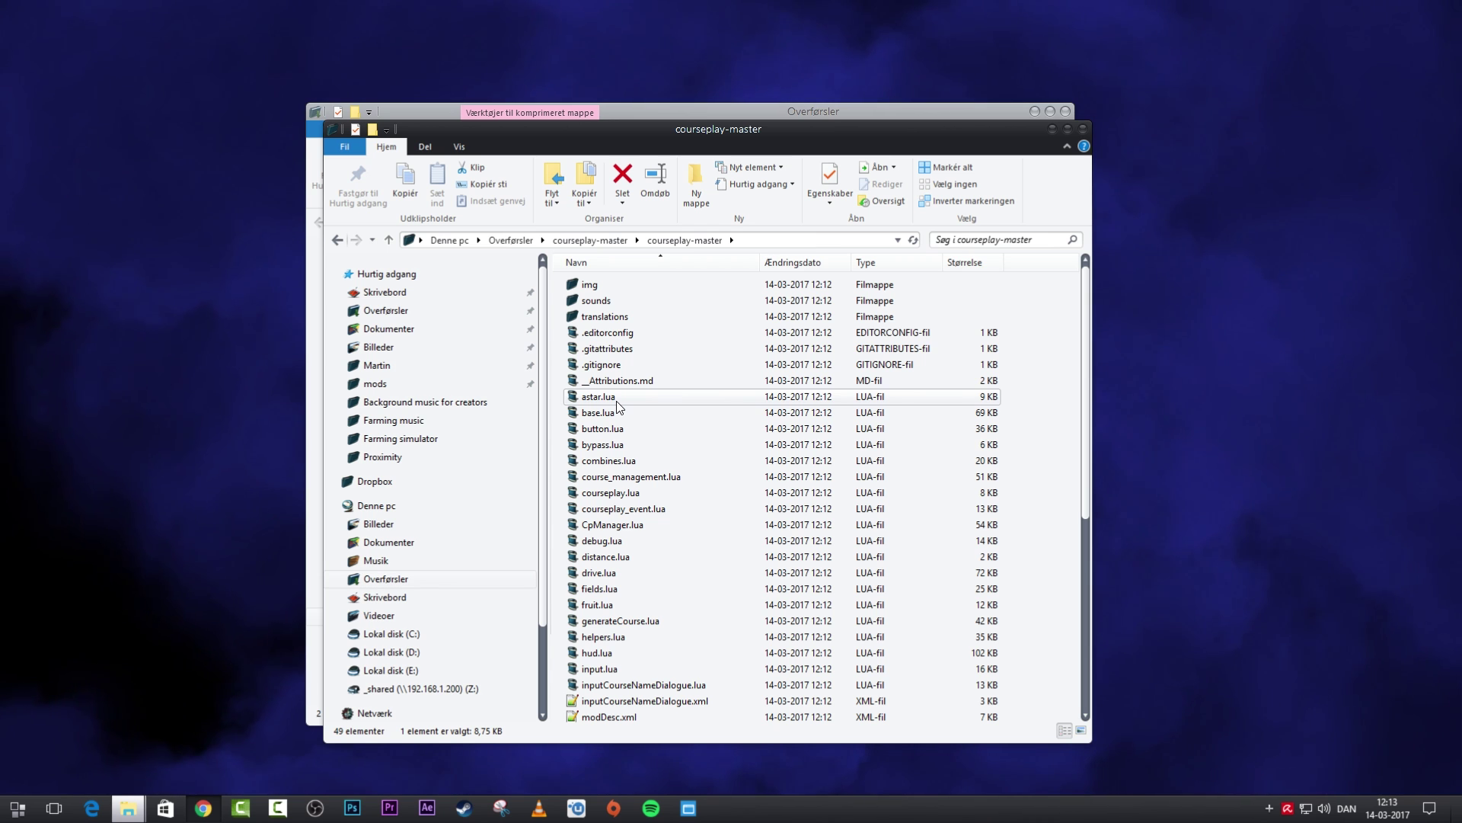
key("ctrl+a")
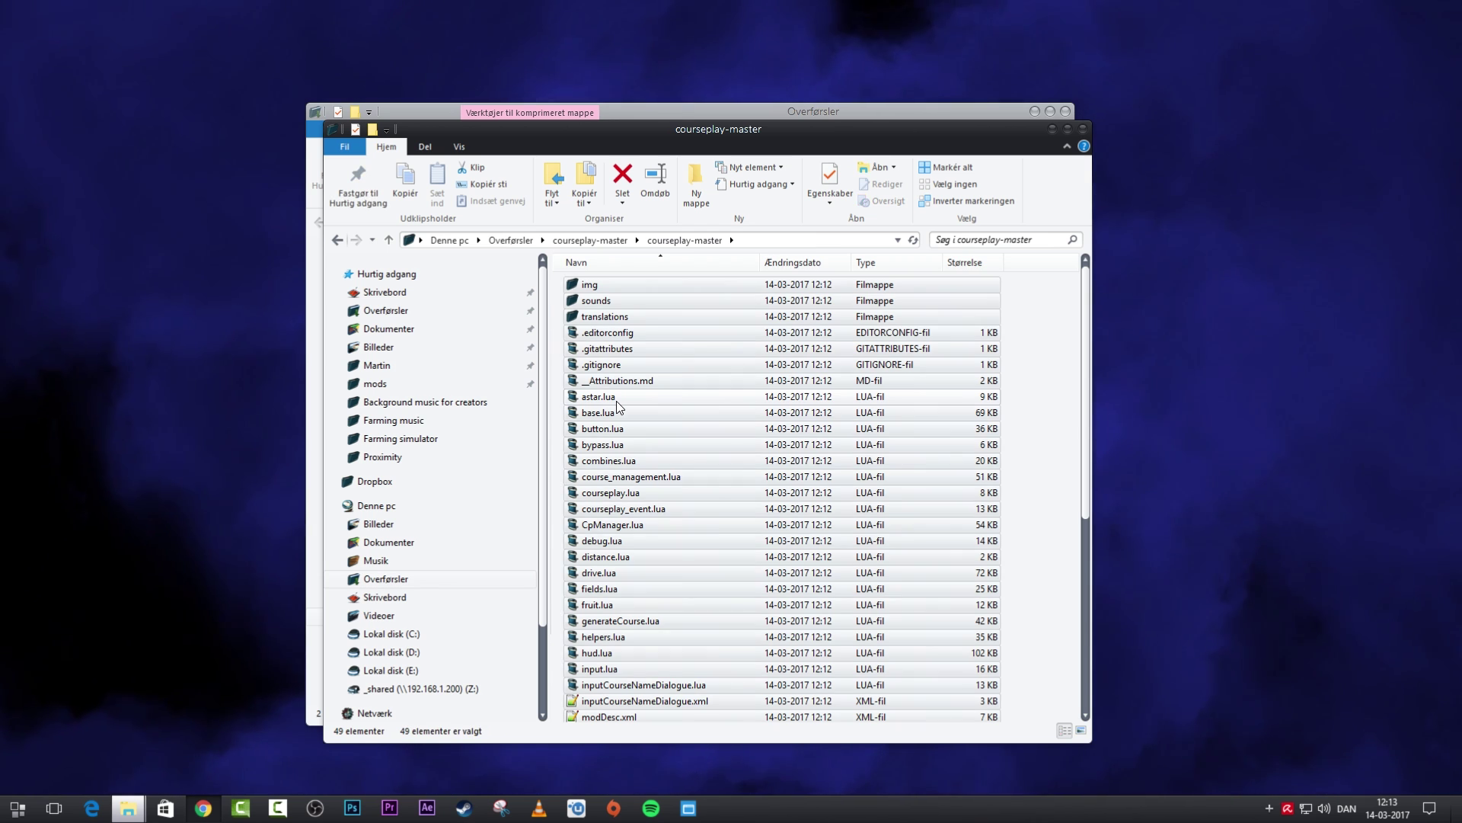
right_click(617, 404)
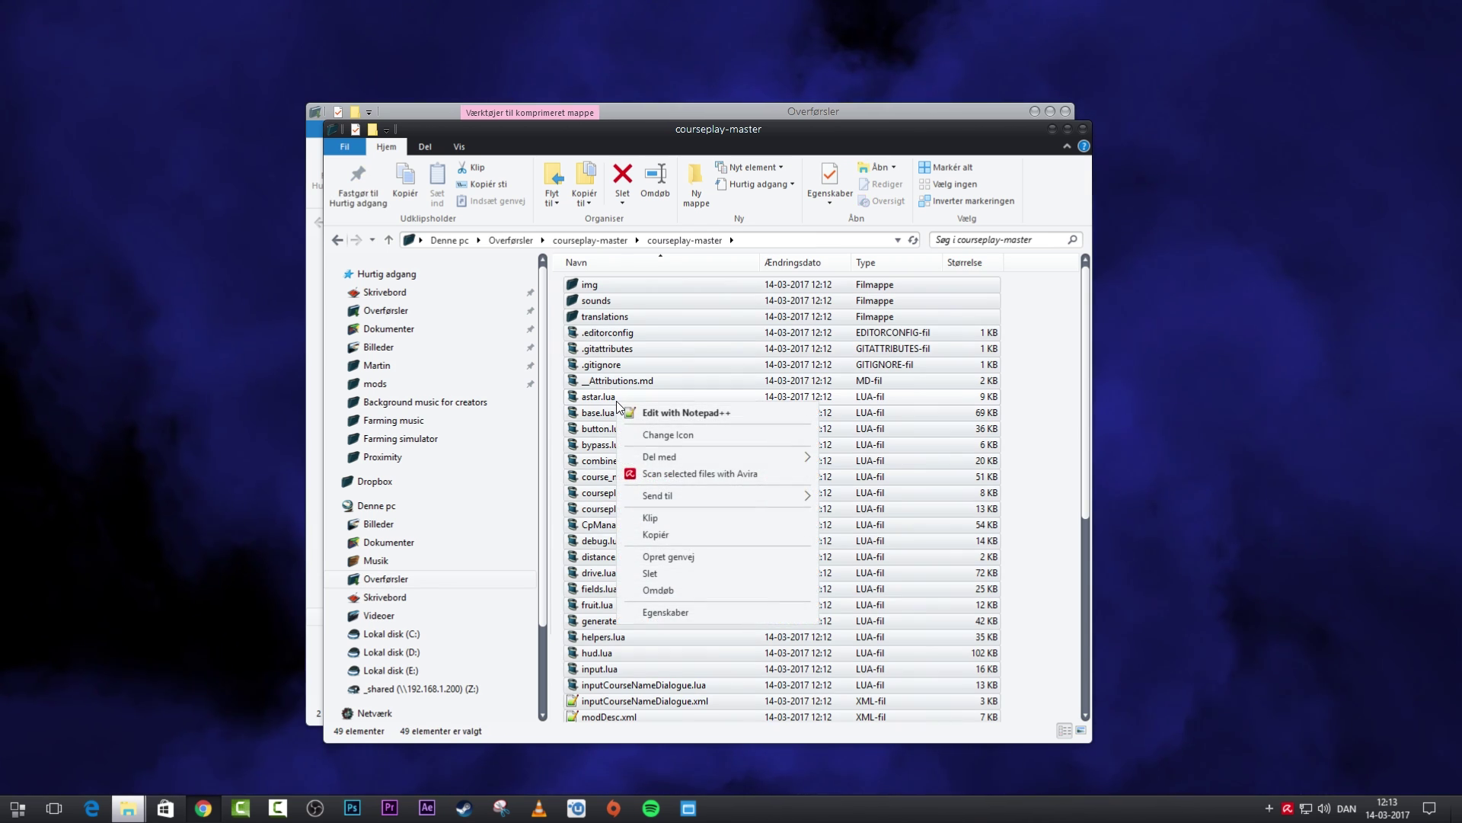
mouse_move(692, 496)
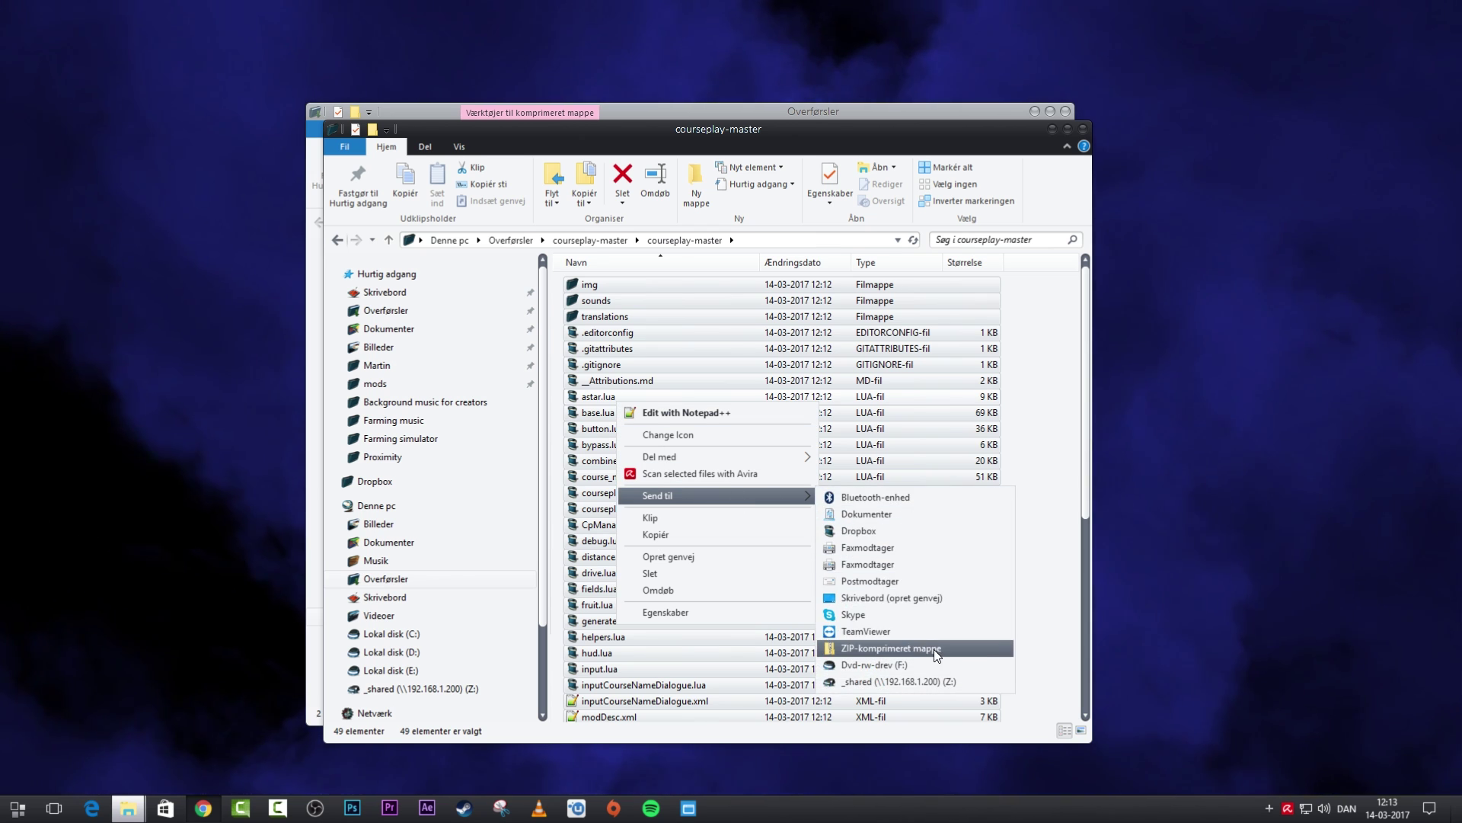
Step: Compress the selected files with 'ZIP-komprimeret mappe' and name the archive FS17_Courseplay.zip
left_click(876, 651)
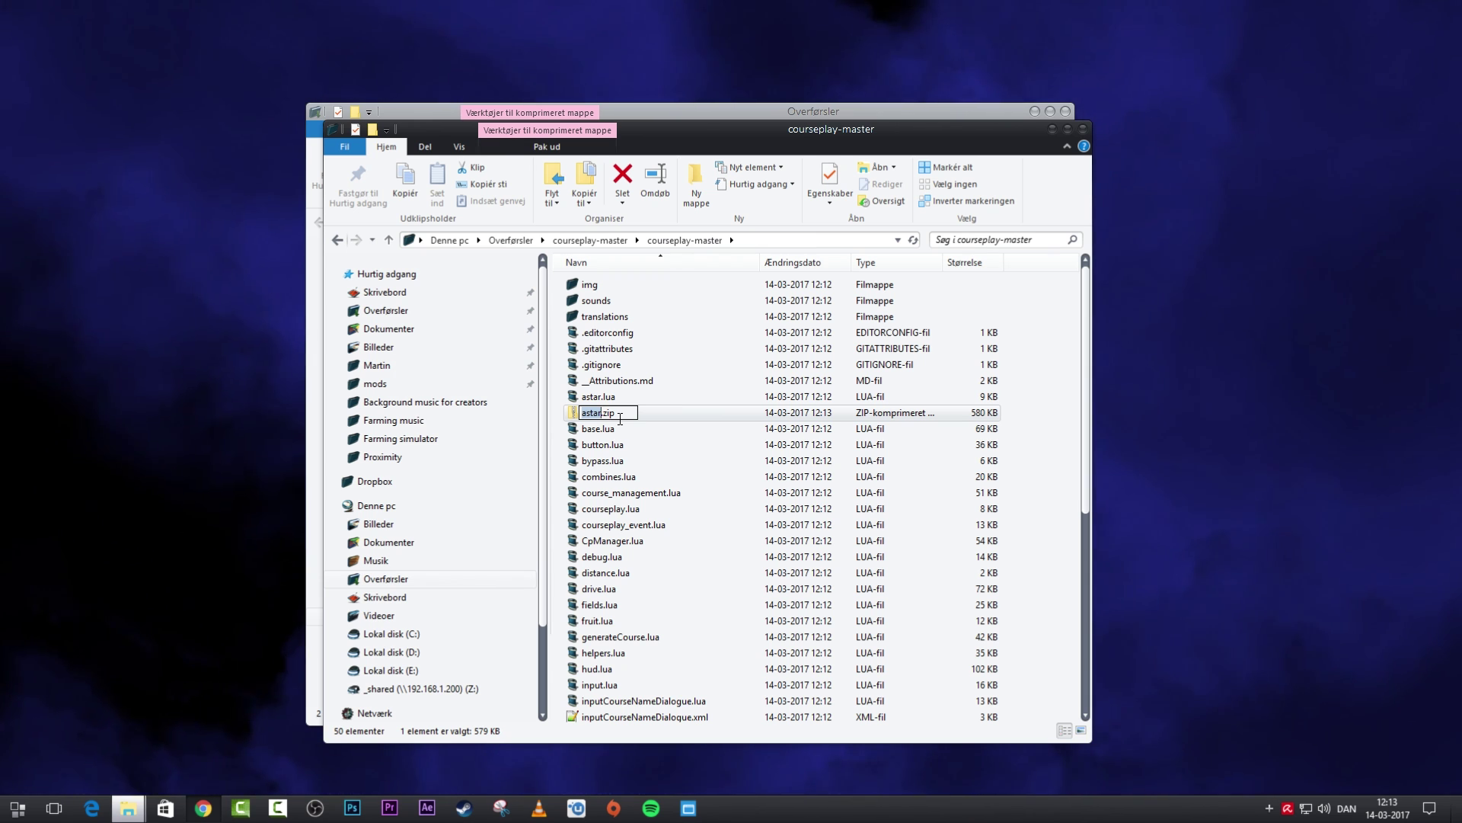
type("FS17")
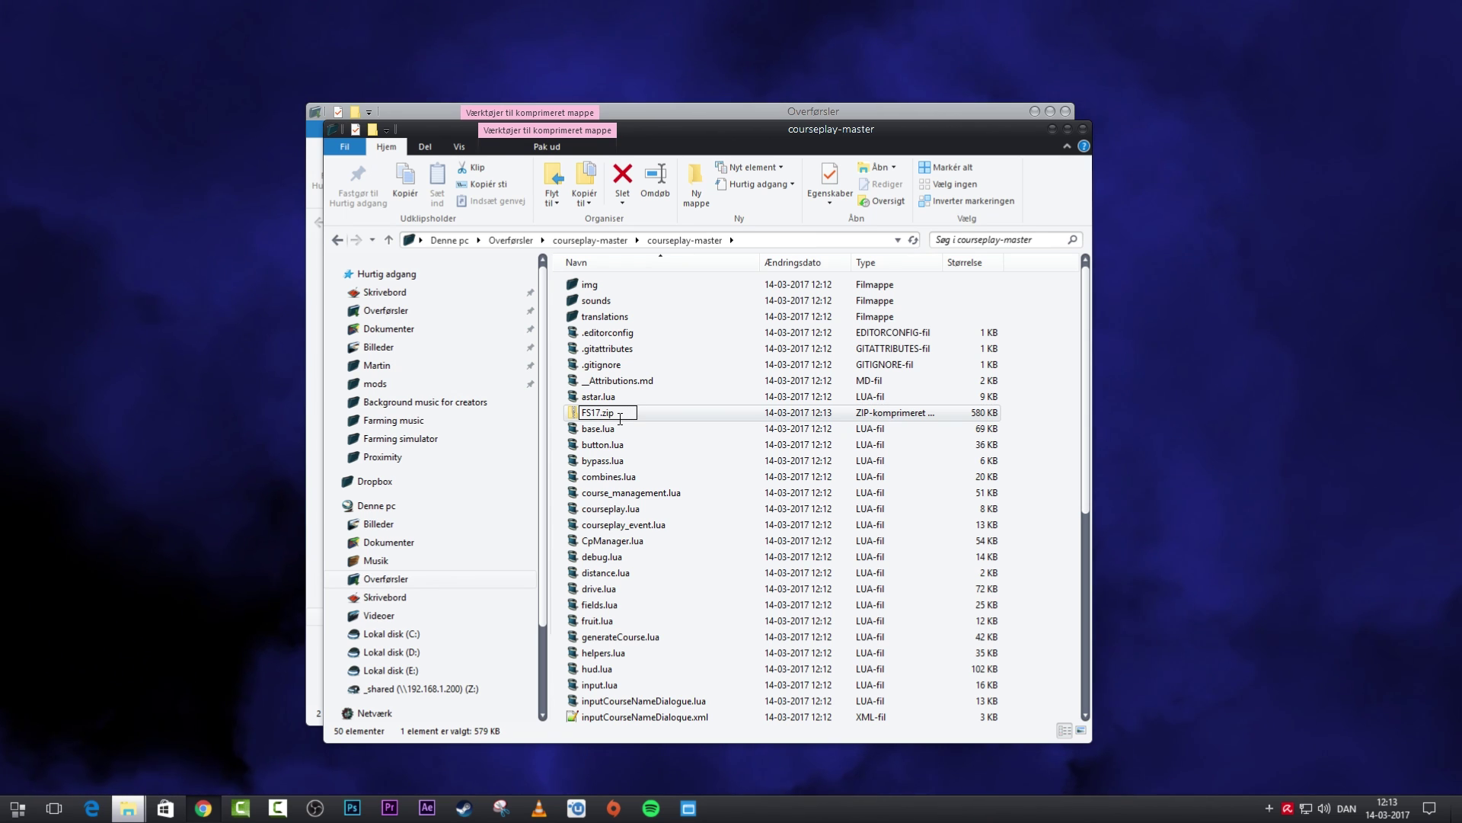
type("_")
type("Coursepl")
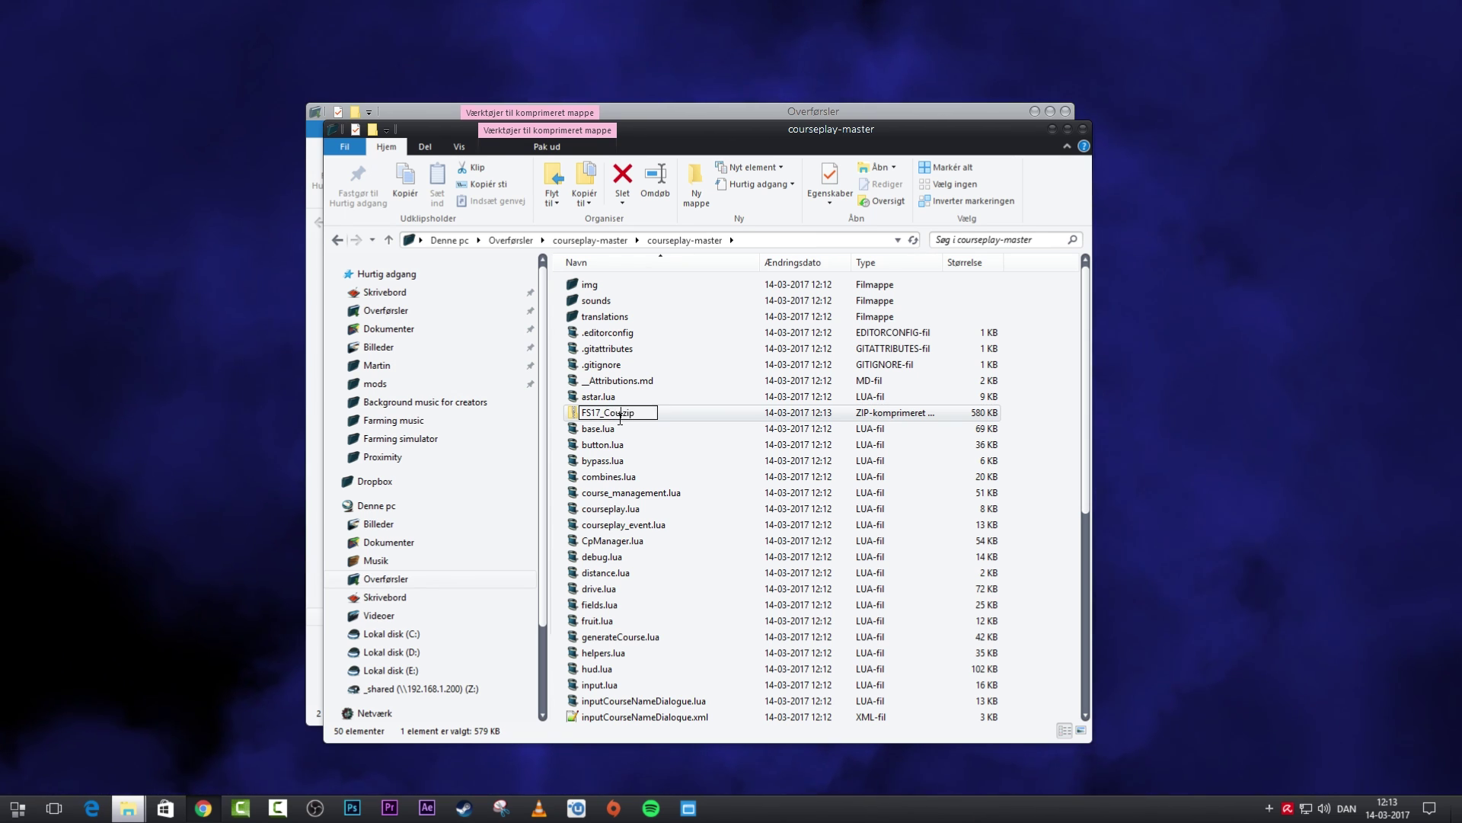
type("ay")
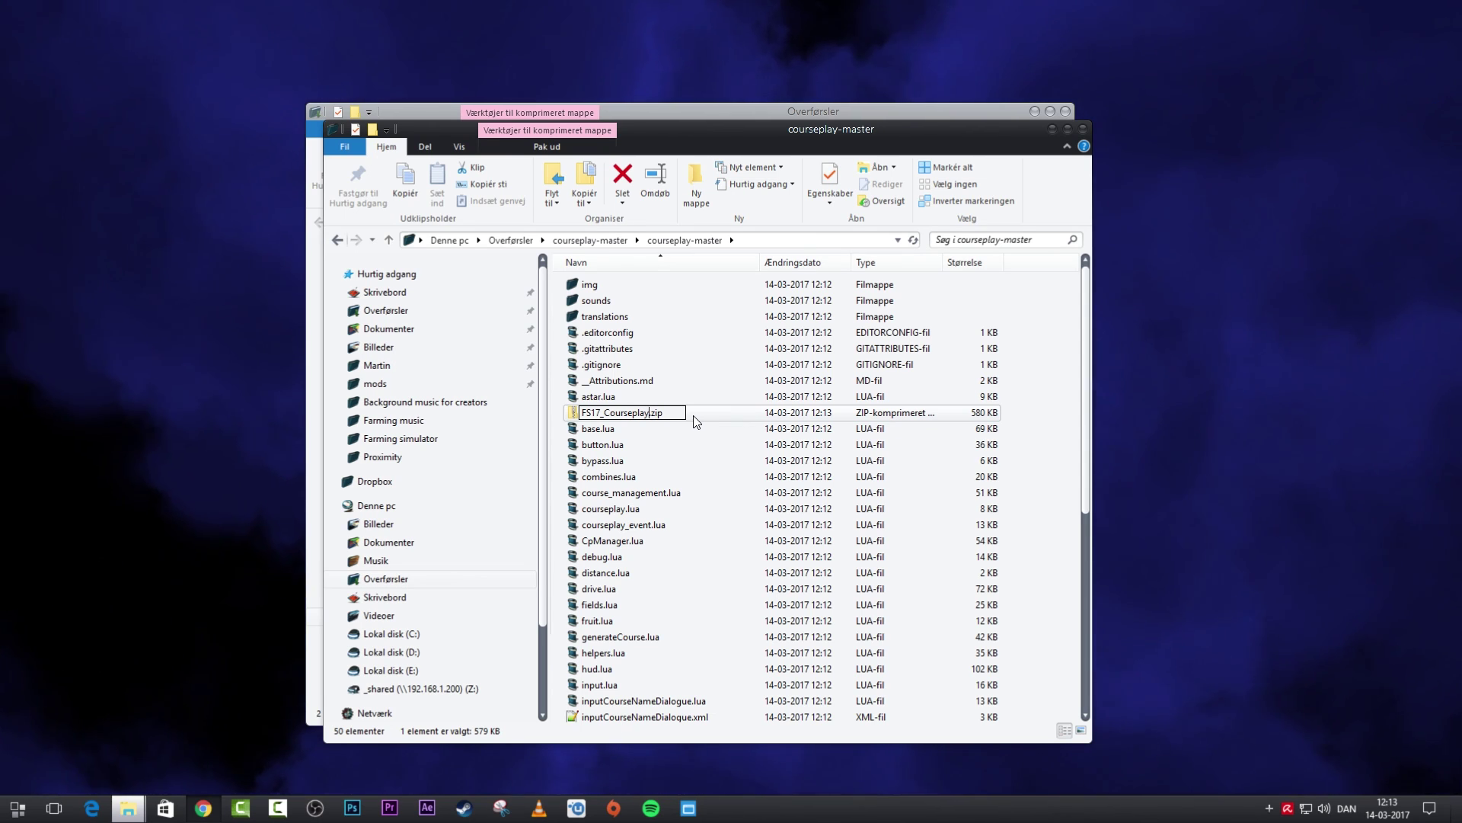
key("Return")
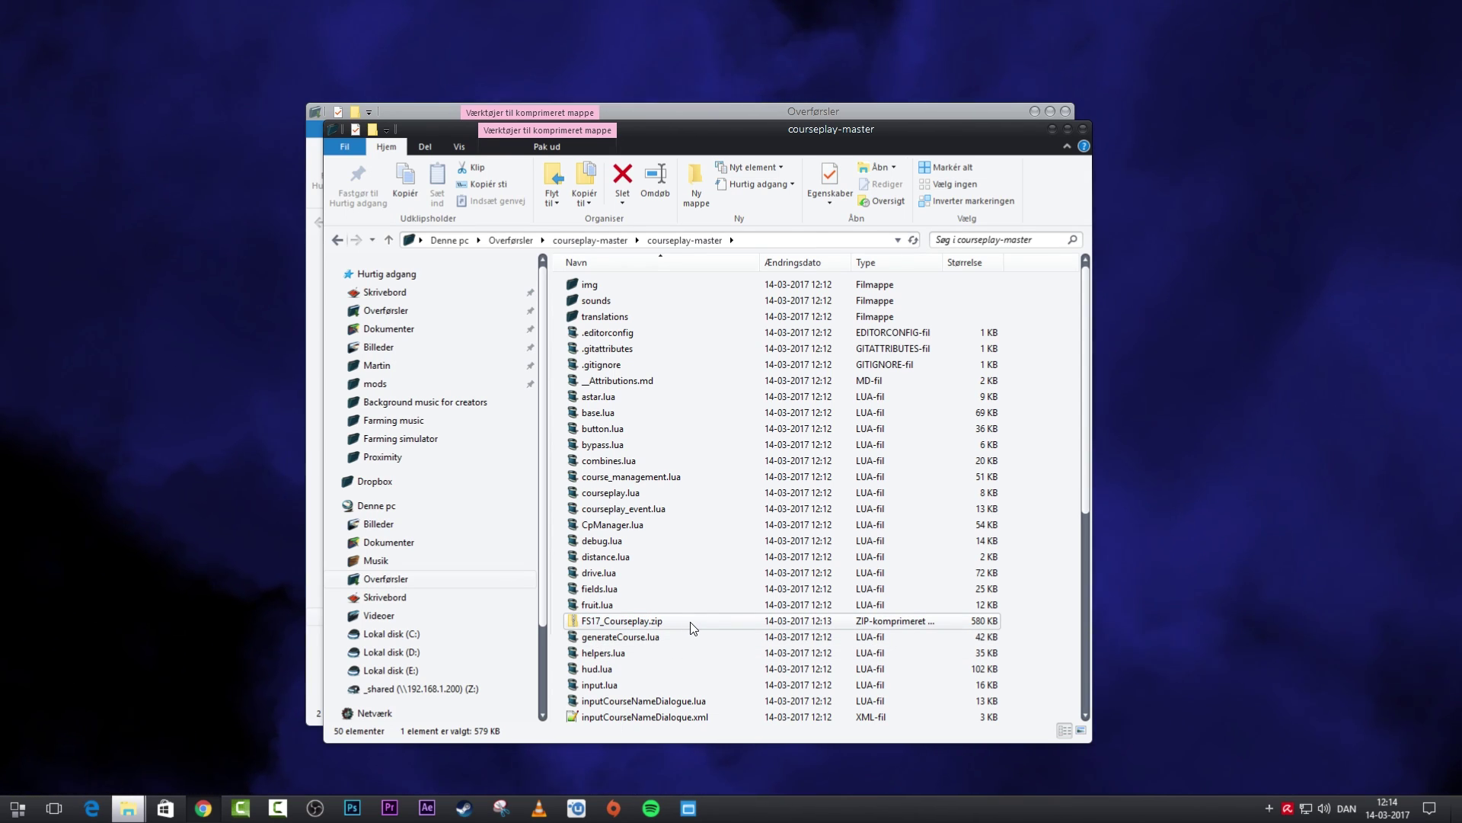
Step: Move FS17_Courseplay.zip into the FarmingSimulator2017 mods folder by cut and paste
right_click(693, 627)
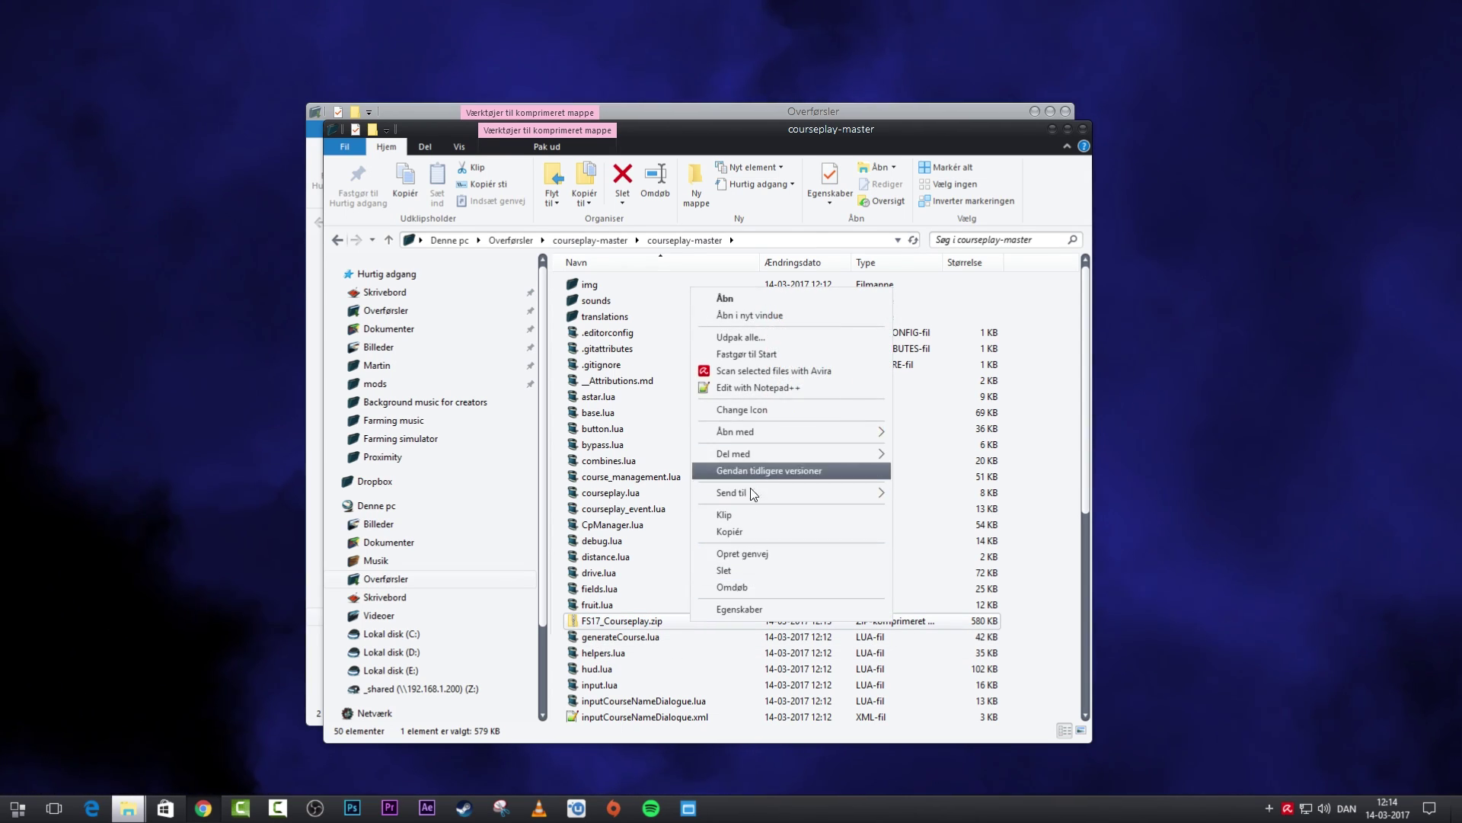
left_click(748, 512)
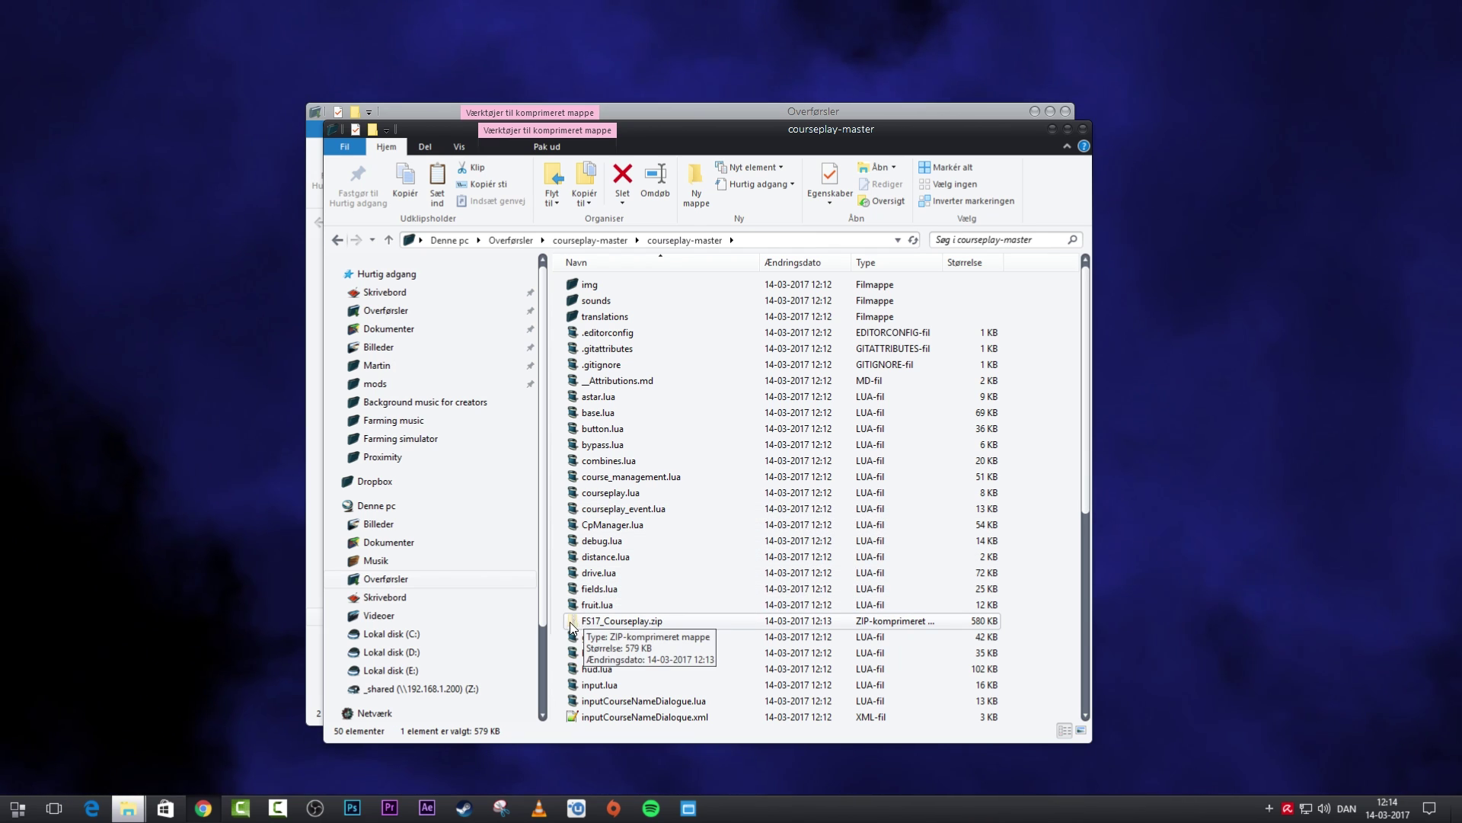
left_click(410, 385)
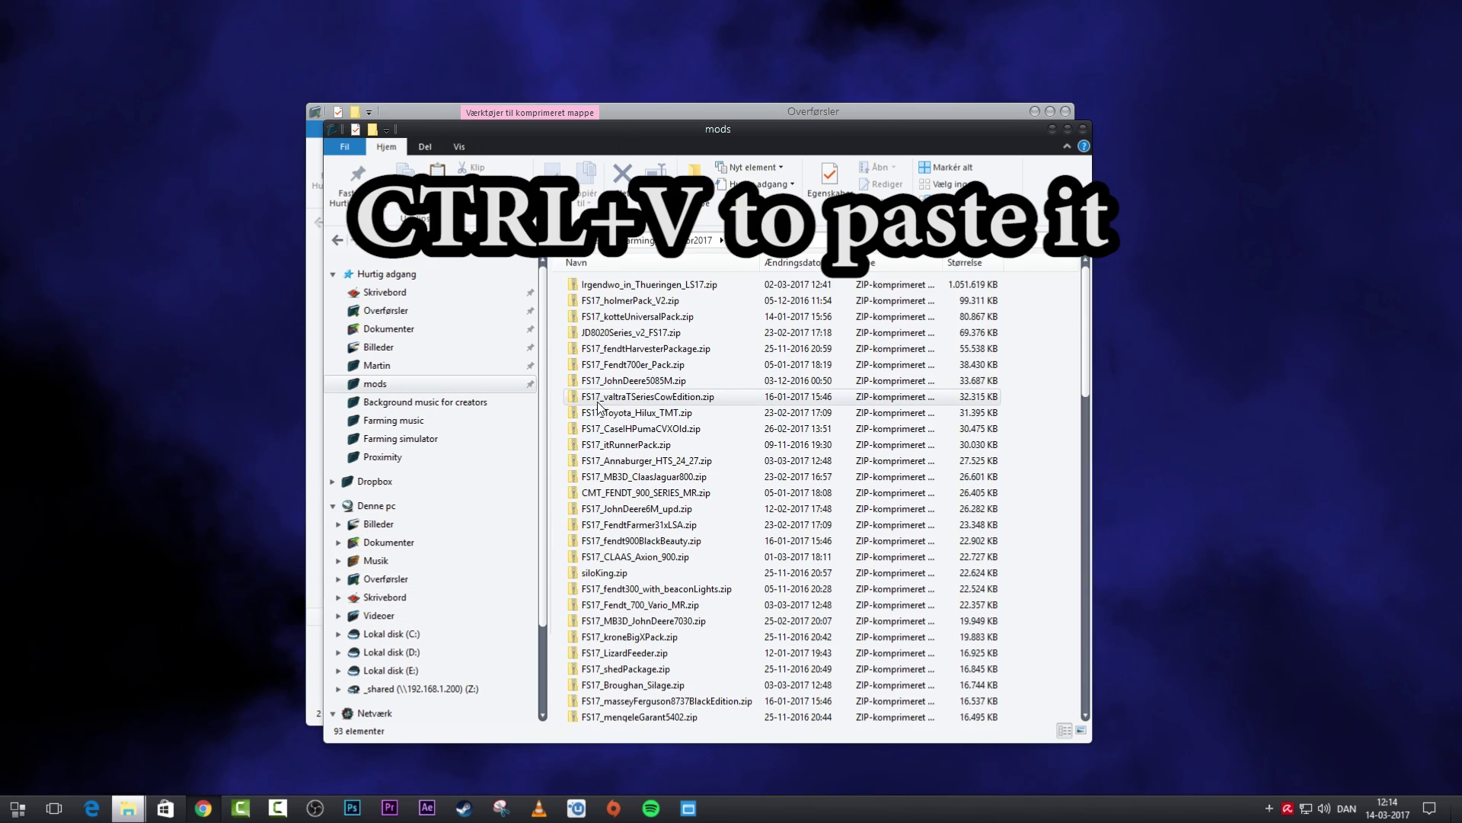
key("ctrl+v")
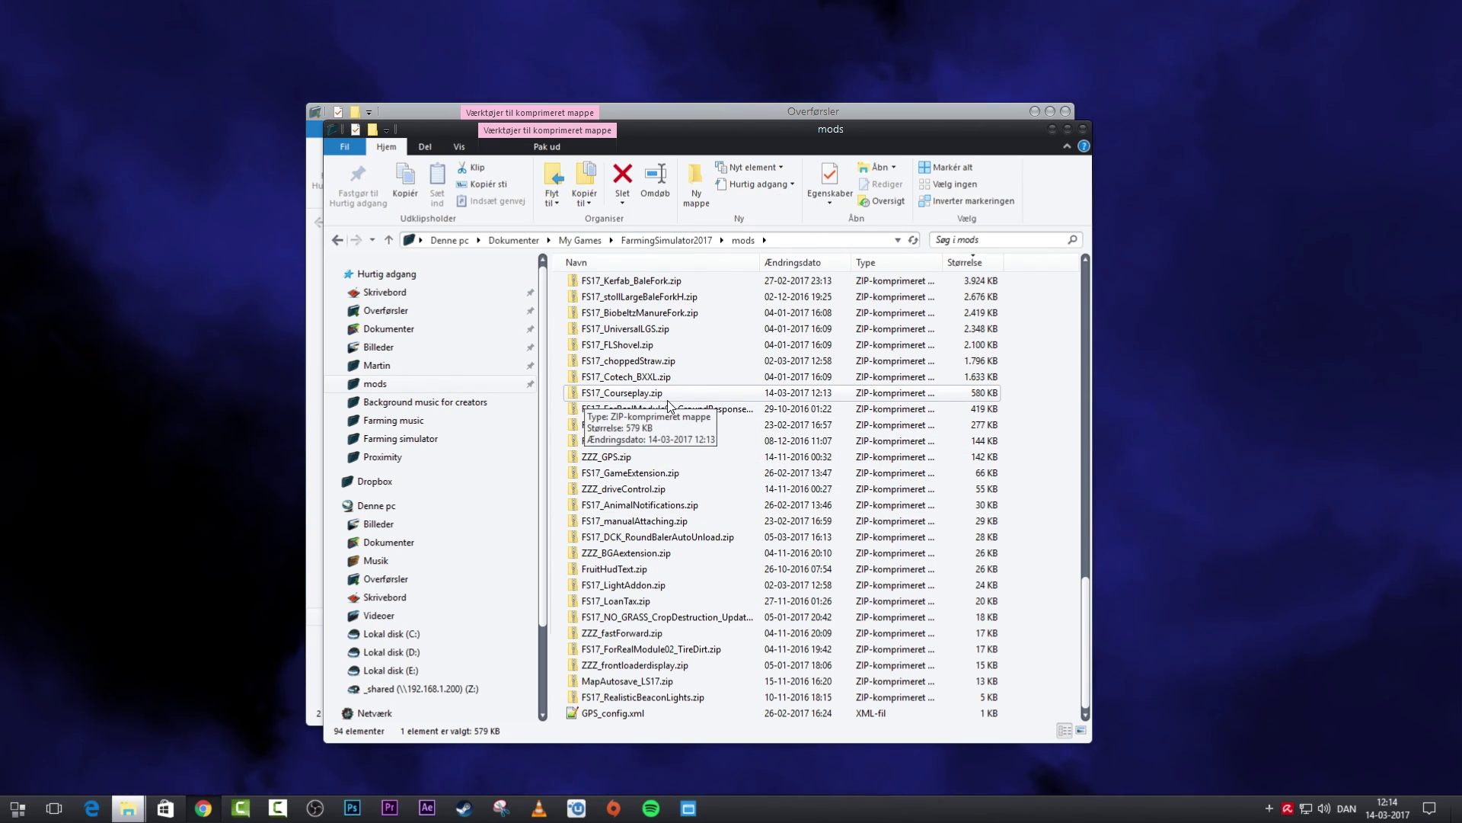
Step: Close the mods and downloads File Explorer windows to return to the desktop
left_click(1084, 129)
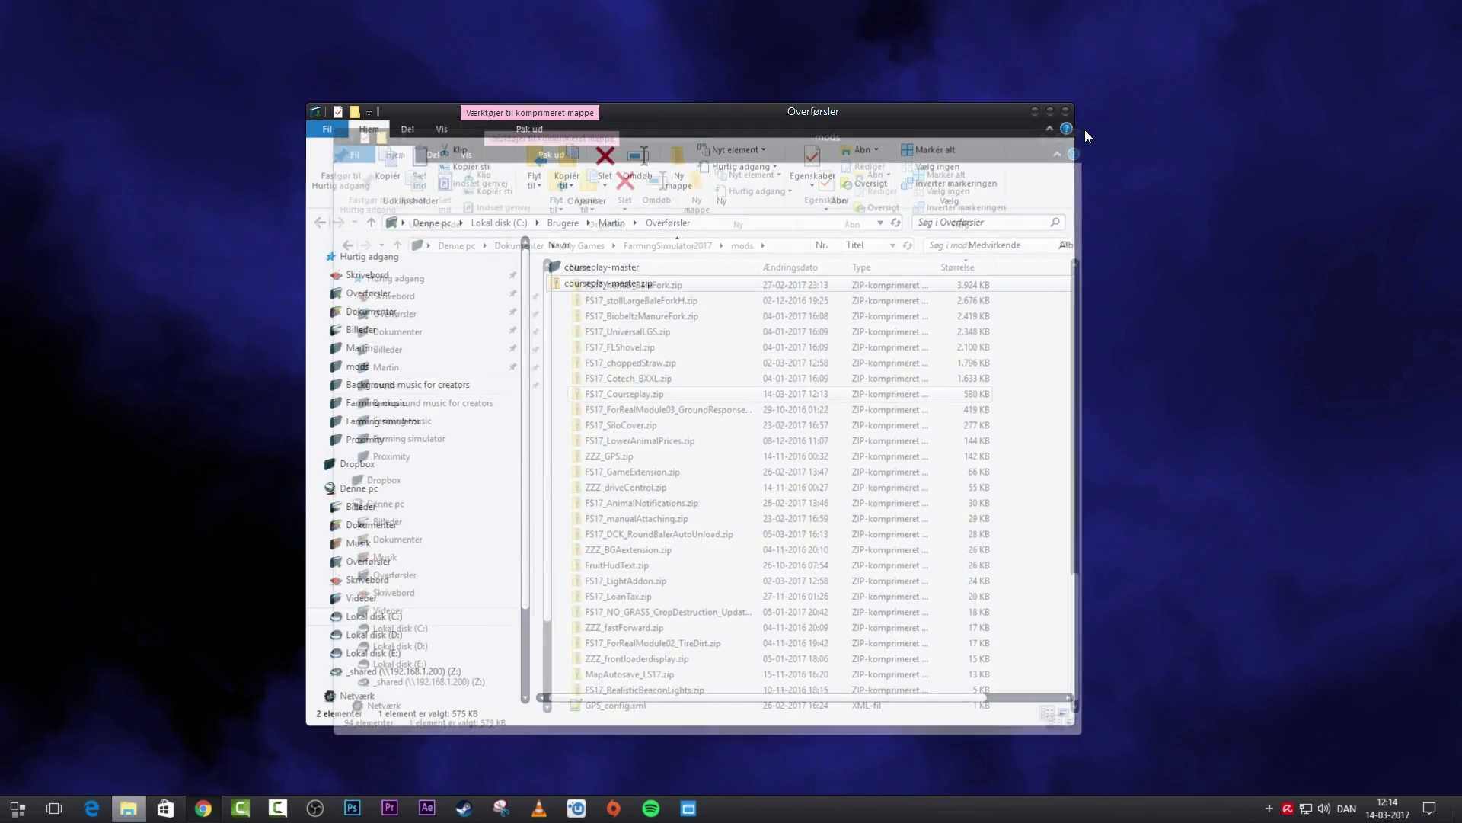
left_click(1068, 112)
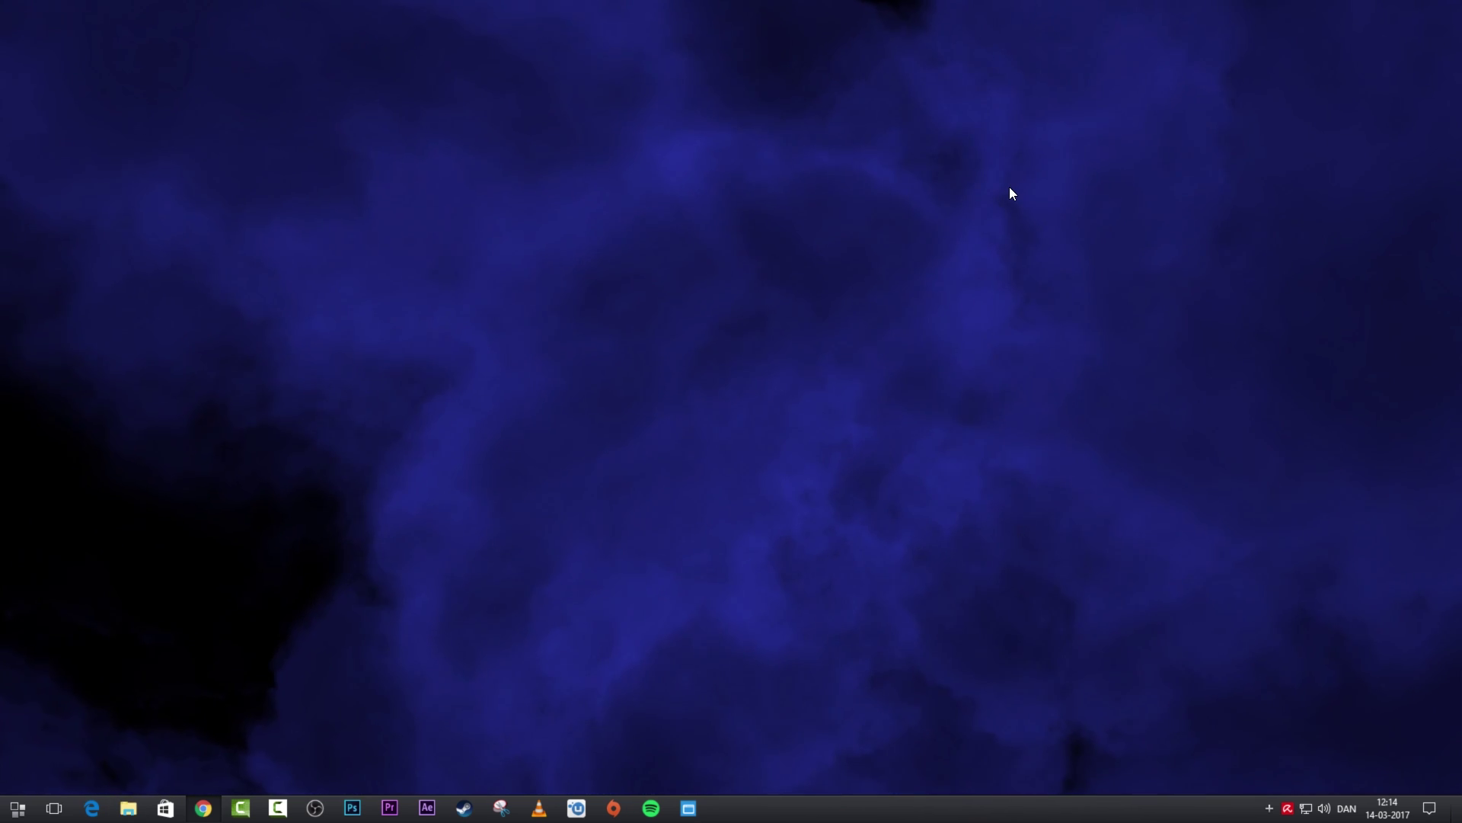
mouse_move(832, 15)
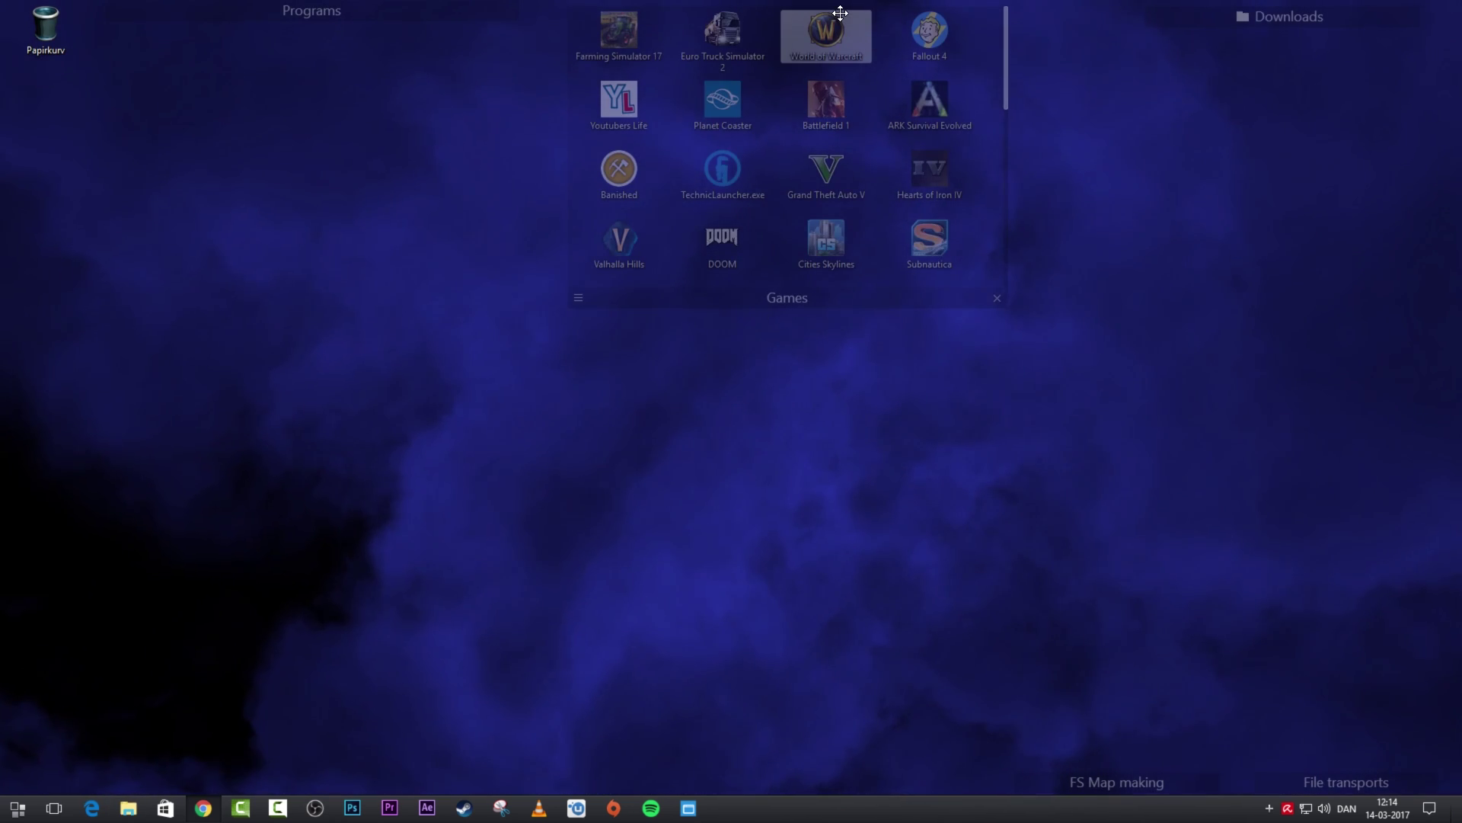
Step: Launch Farming Simulator 17, tick COURSEPLAY in the MODS/DLC list and start Goldcrest Valley
double_click(636, 31)
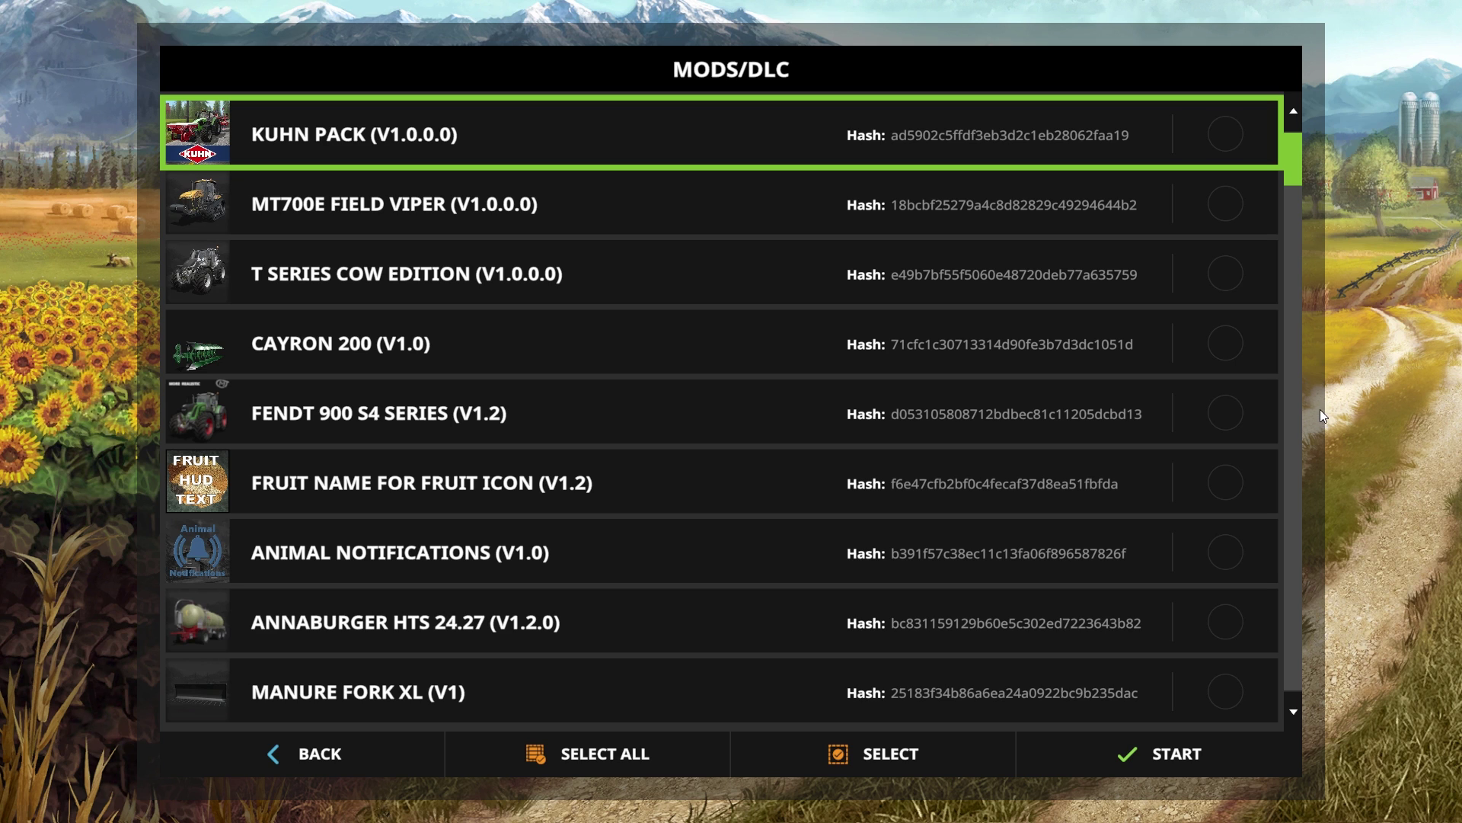
left_click_drag(1296, 151, 1292, 217)
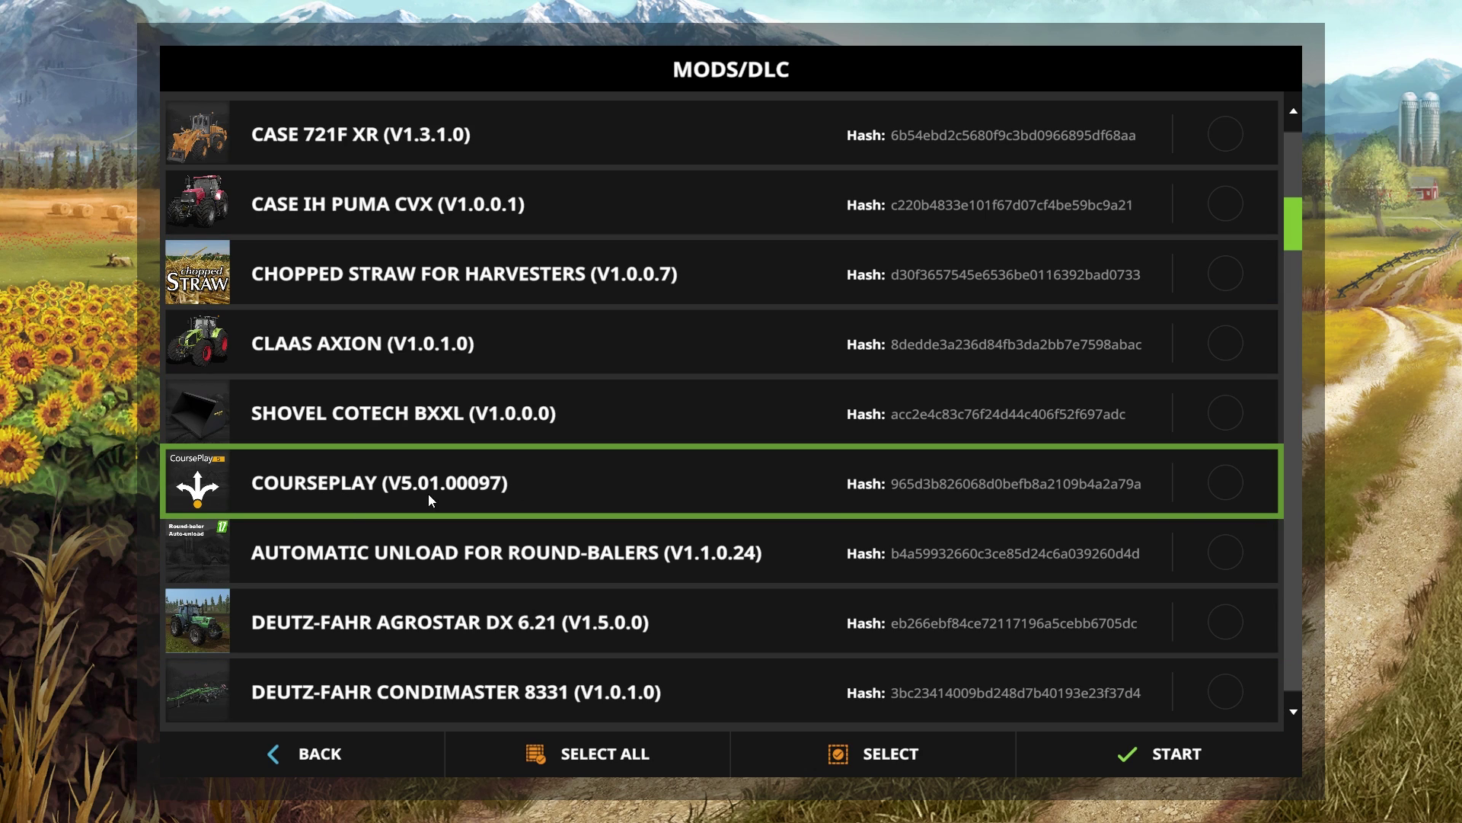
left_click(1221, 485)
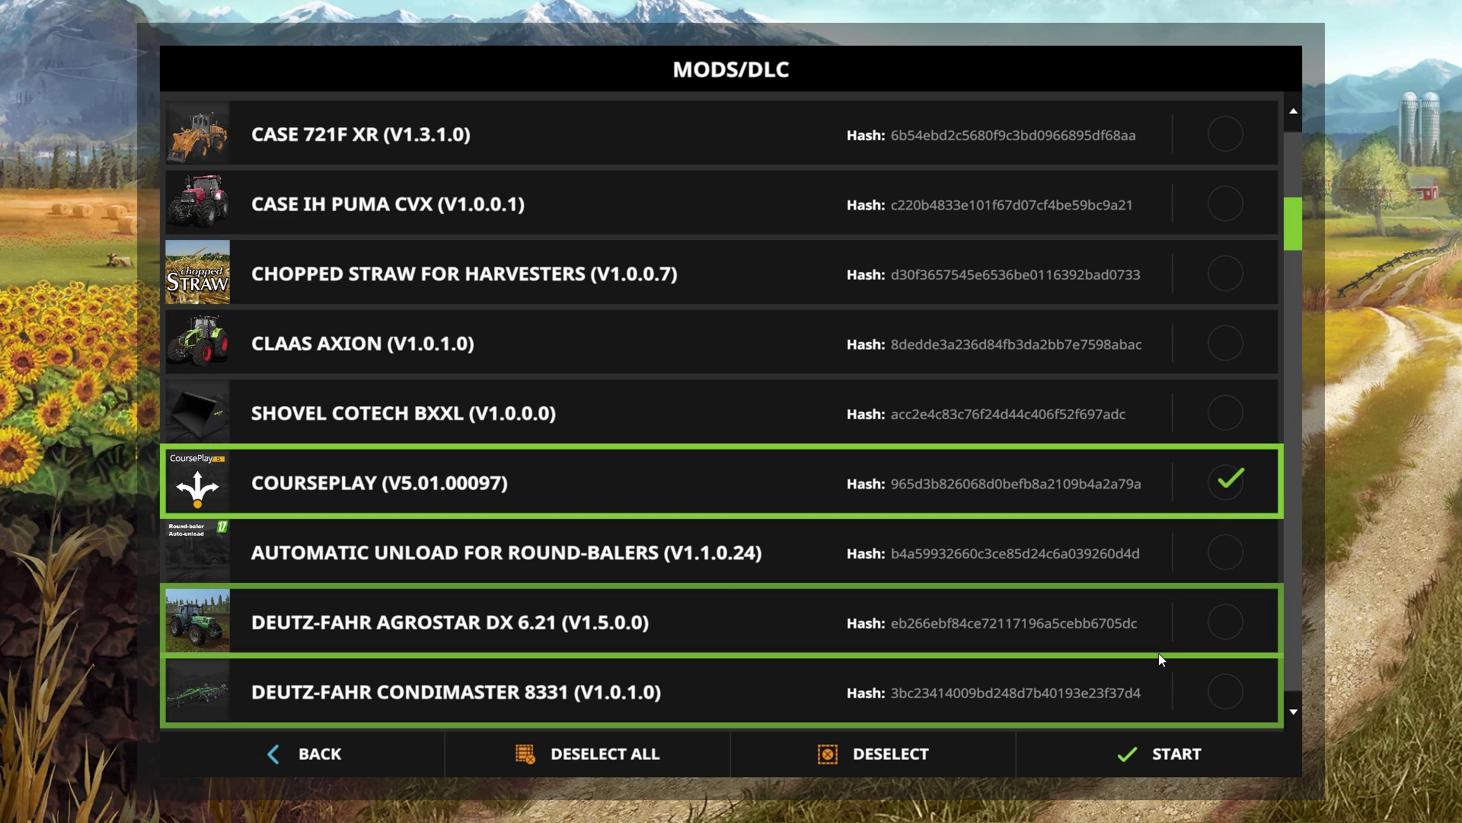
left_click(1181, 737)
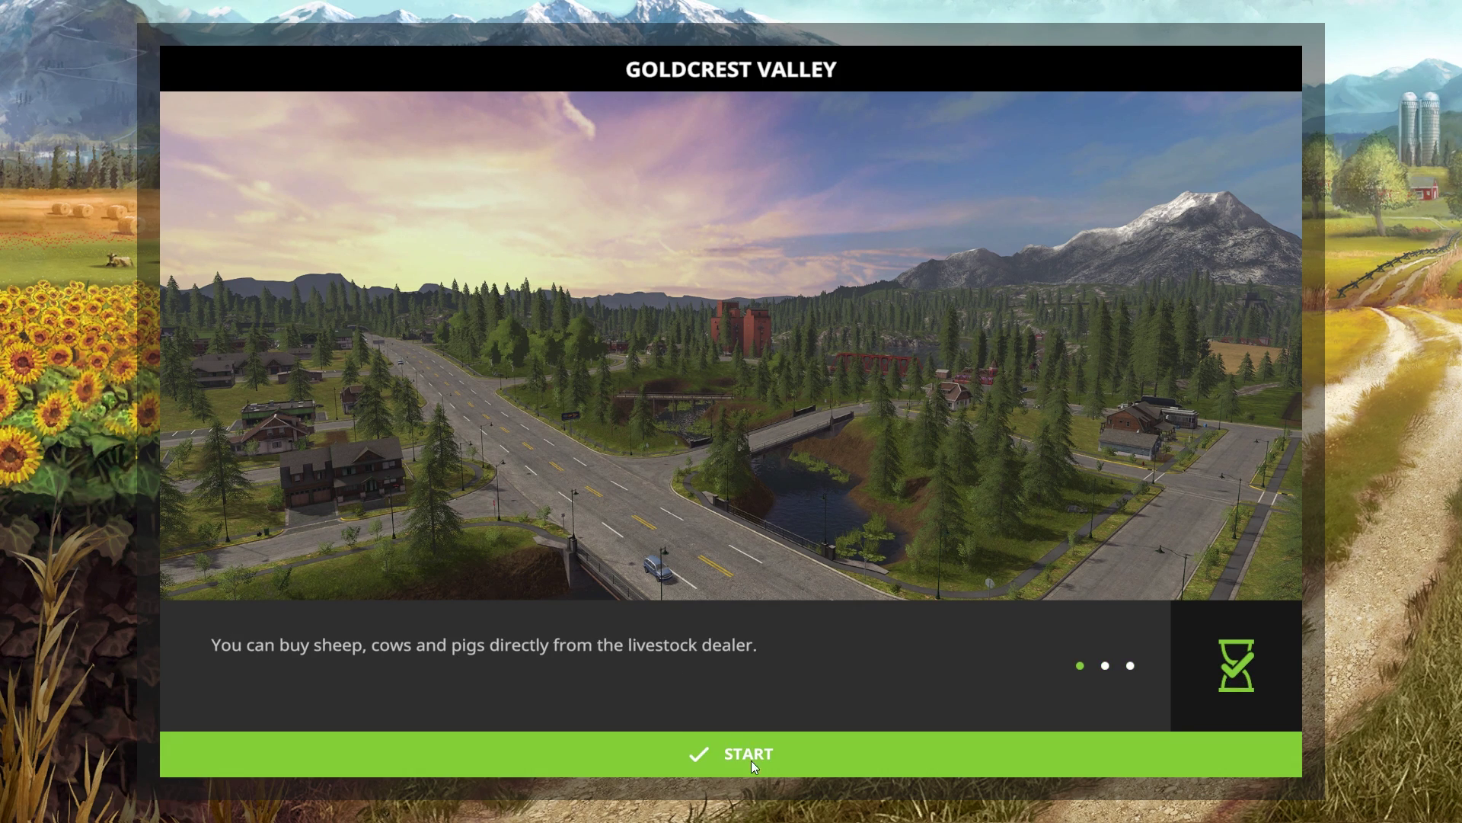
Step: Enter Goldcrest Valley, accept field scanning, answer the wages prompt and decline the guided tour
left_click(751, 761)
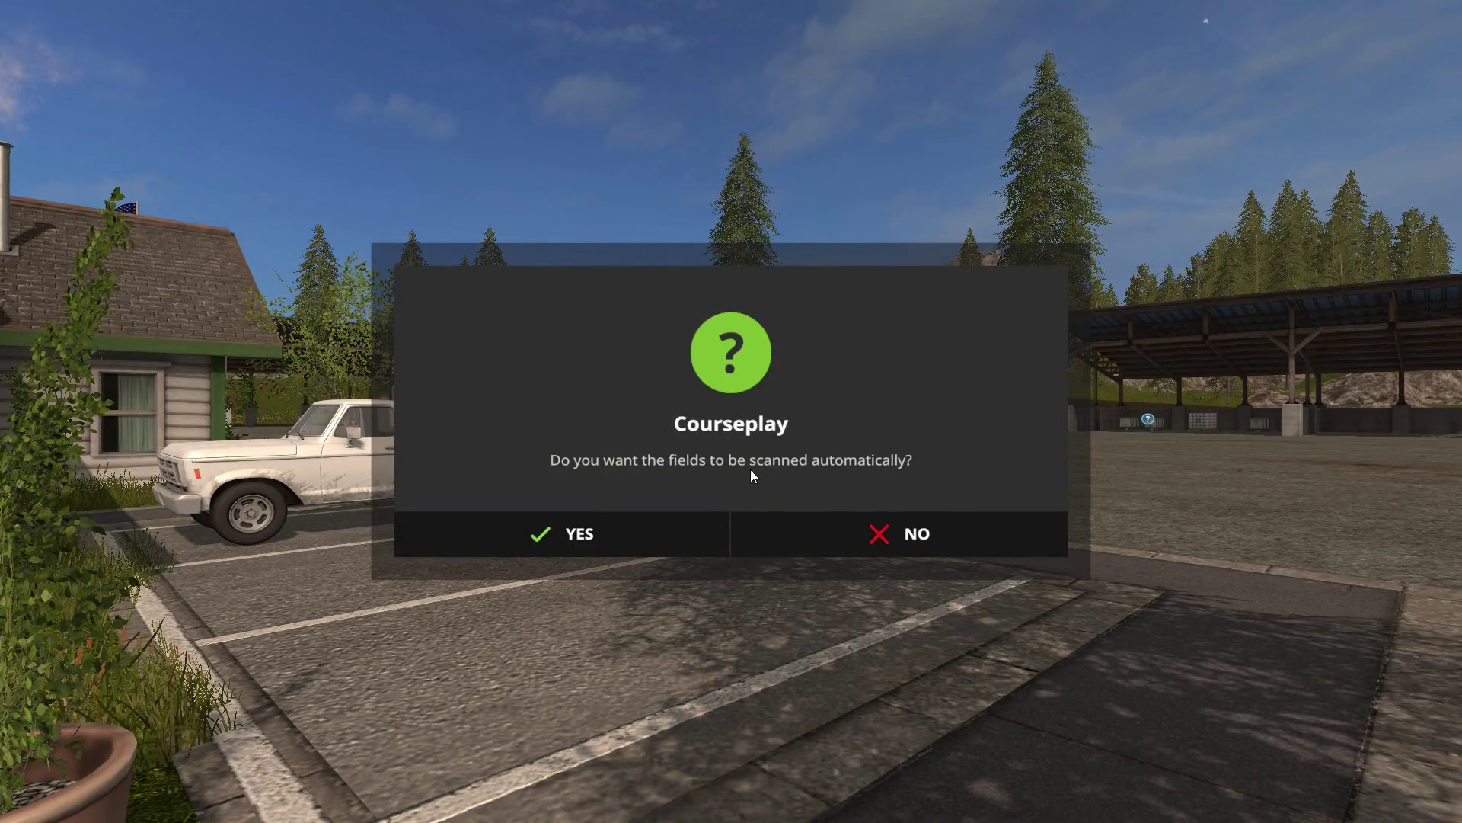
left_click(595, 532)
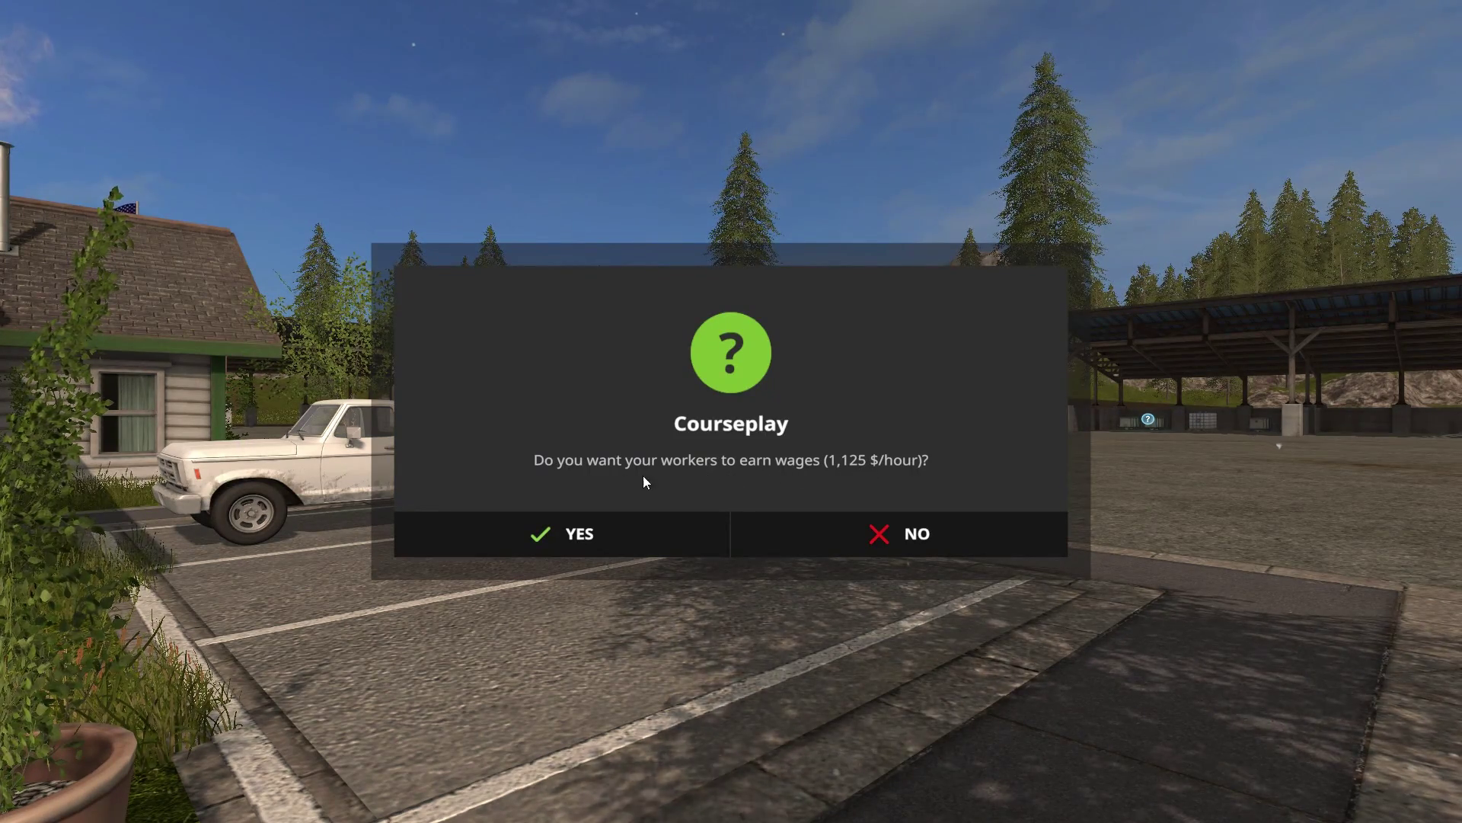
left_click(554, 518)
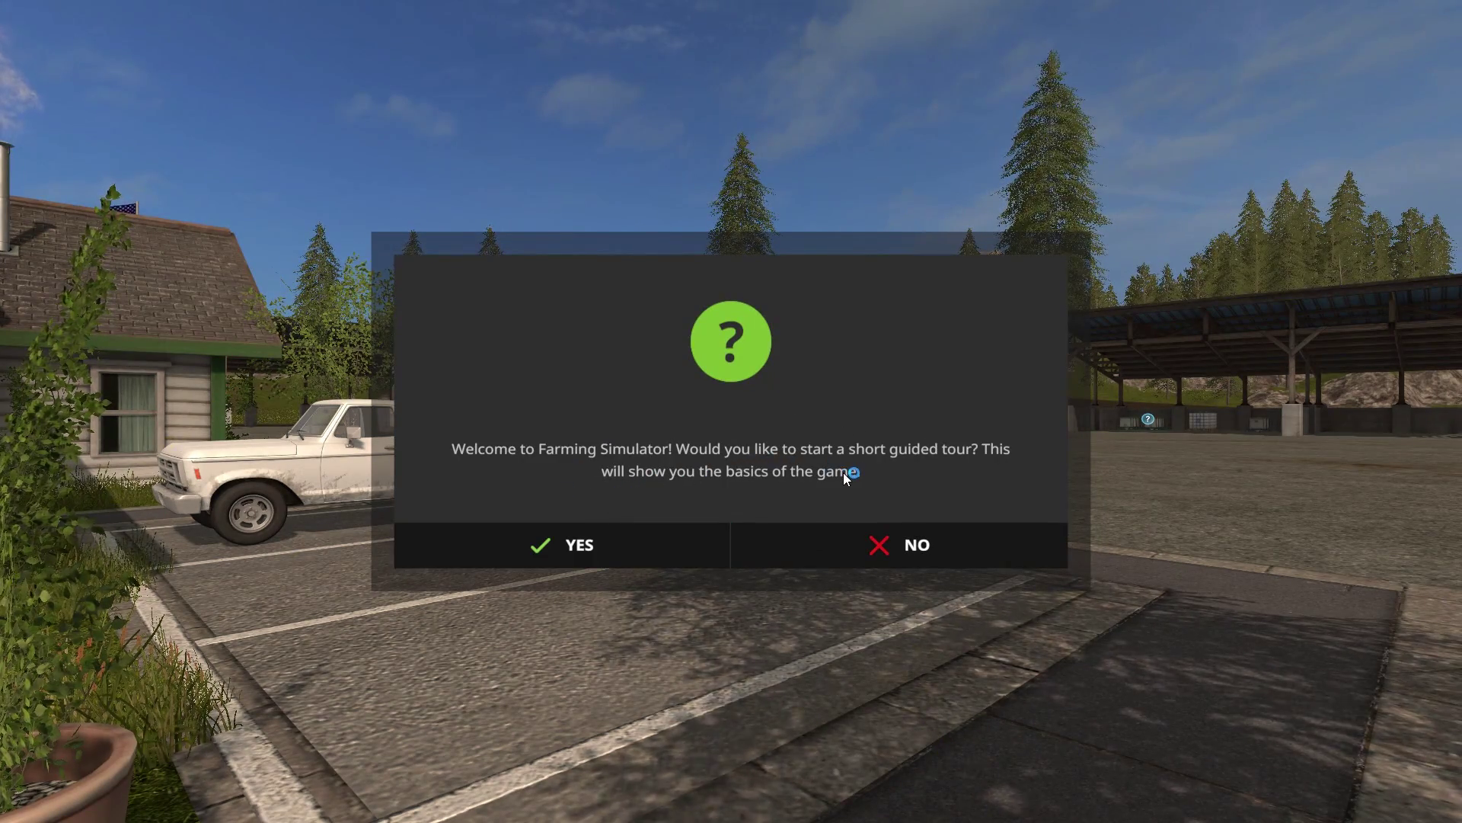
left_click(928, 543)
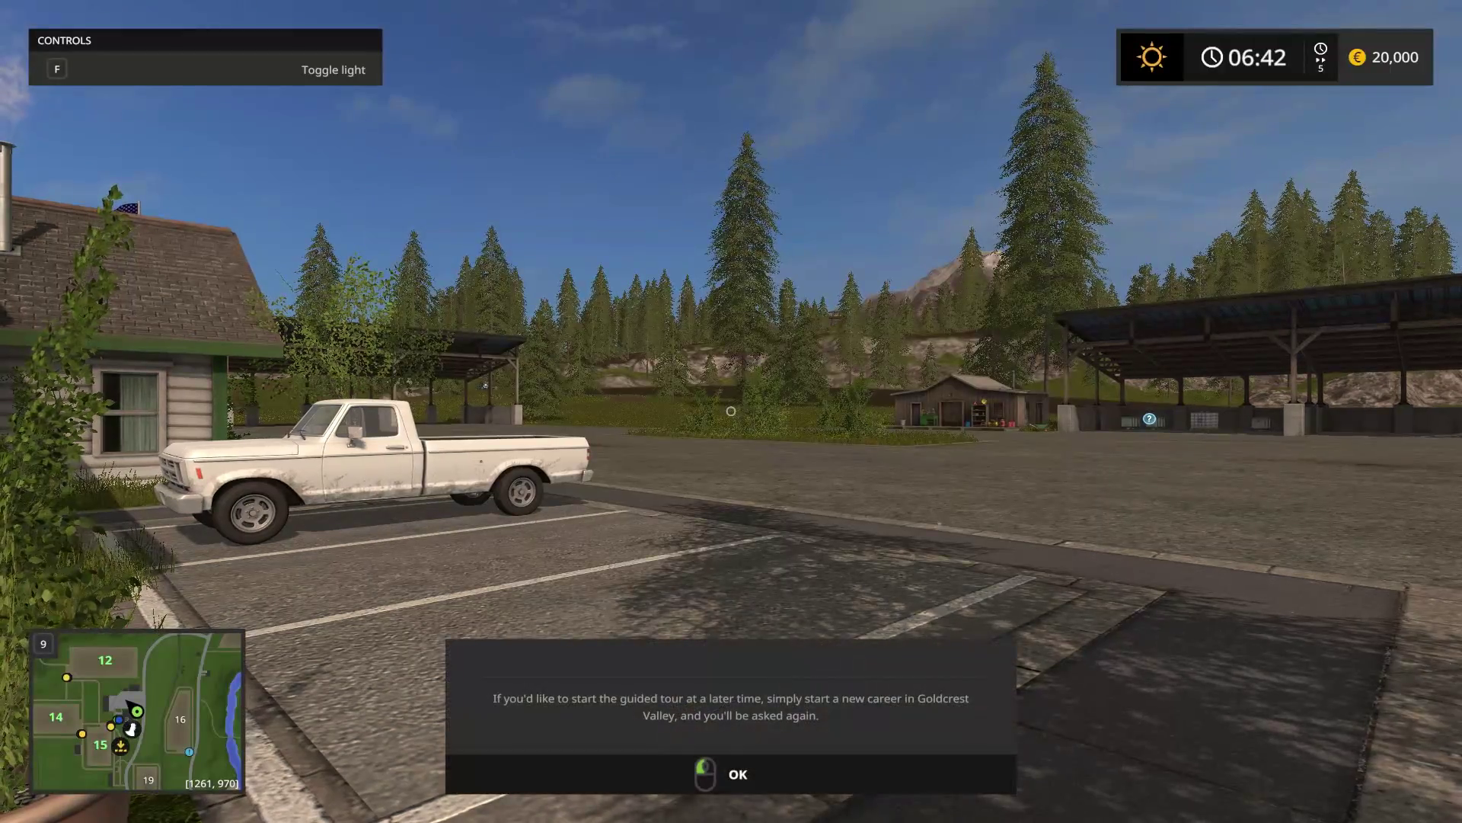
left_click(731, 411)
Step: In the Case IH combine, open Courseplay settings and keep 'Open hud with' on Mouse Right
key("w")
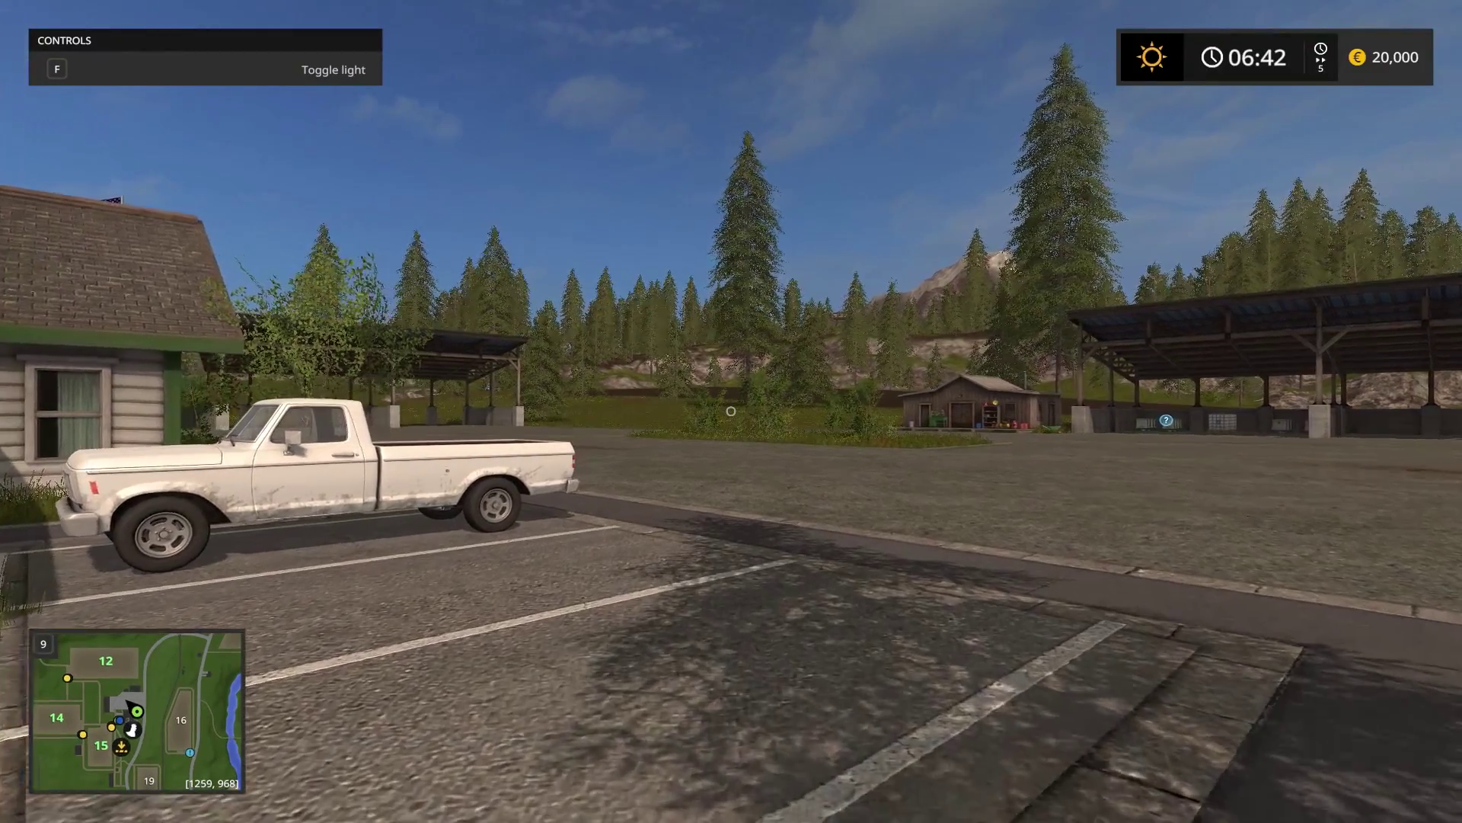
key("Tab")
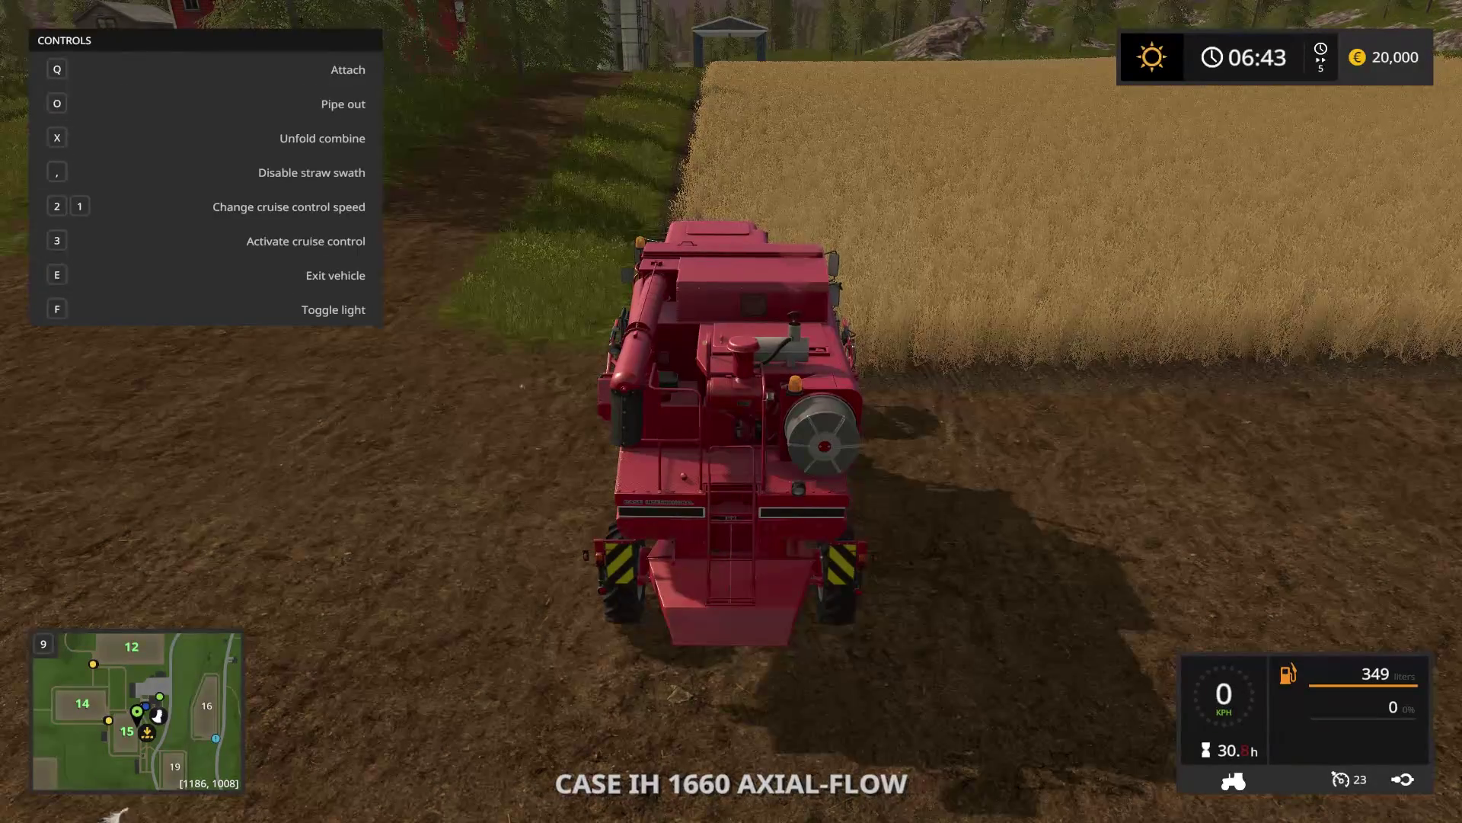
right_click(538, 525)
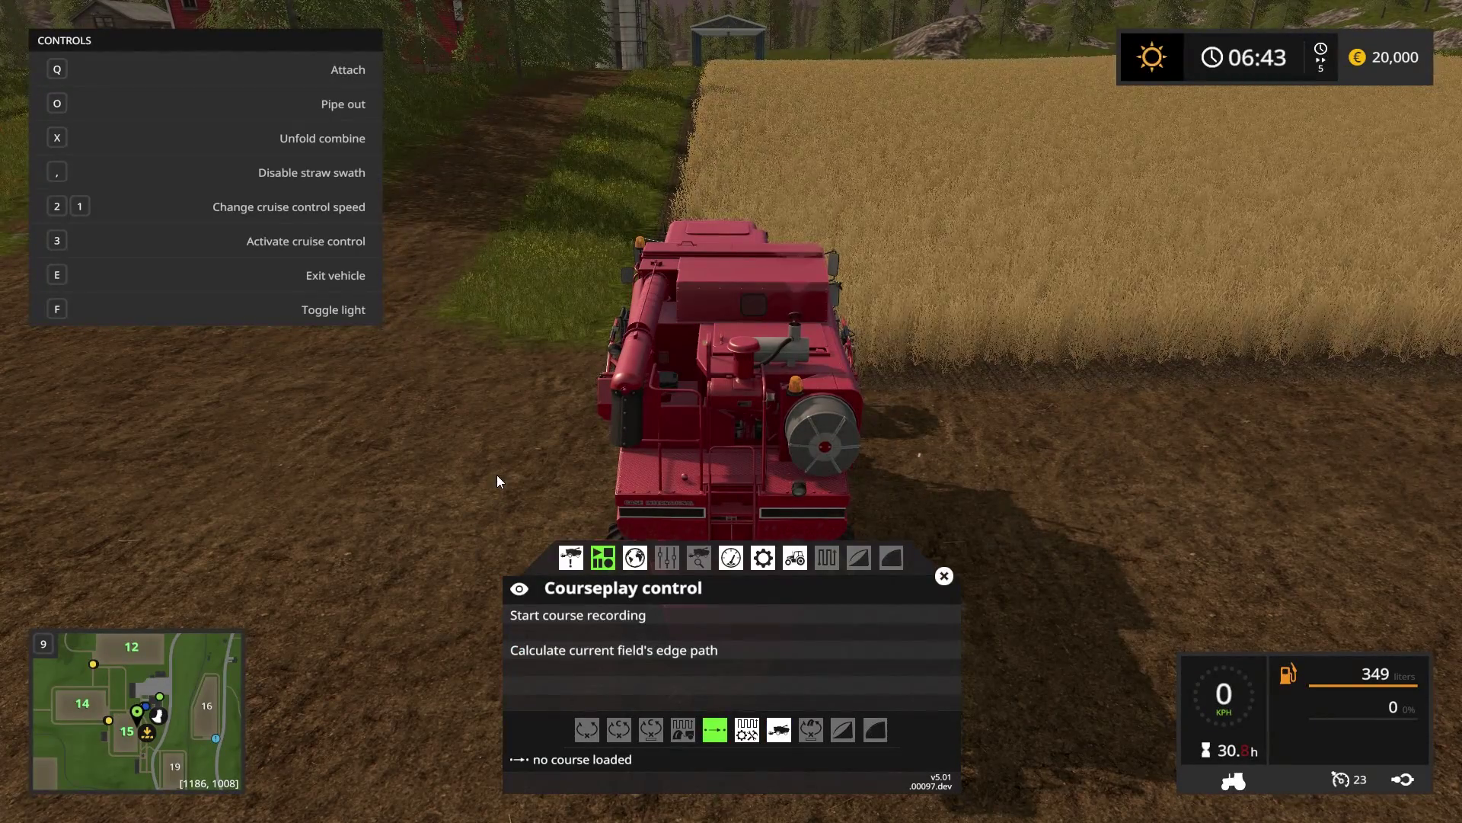
left_click(767, 562)
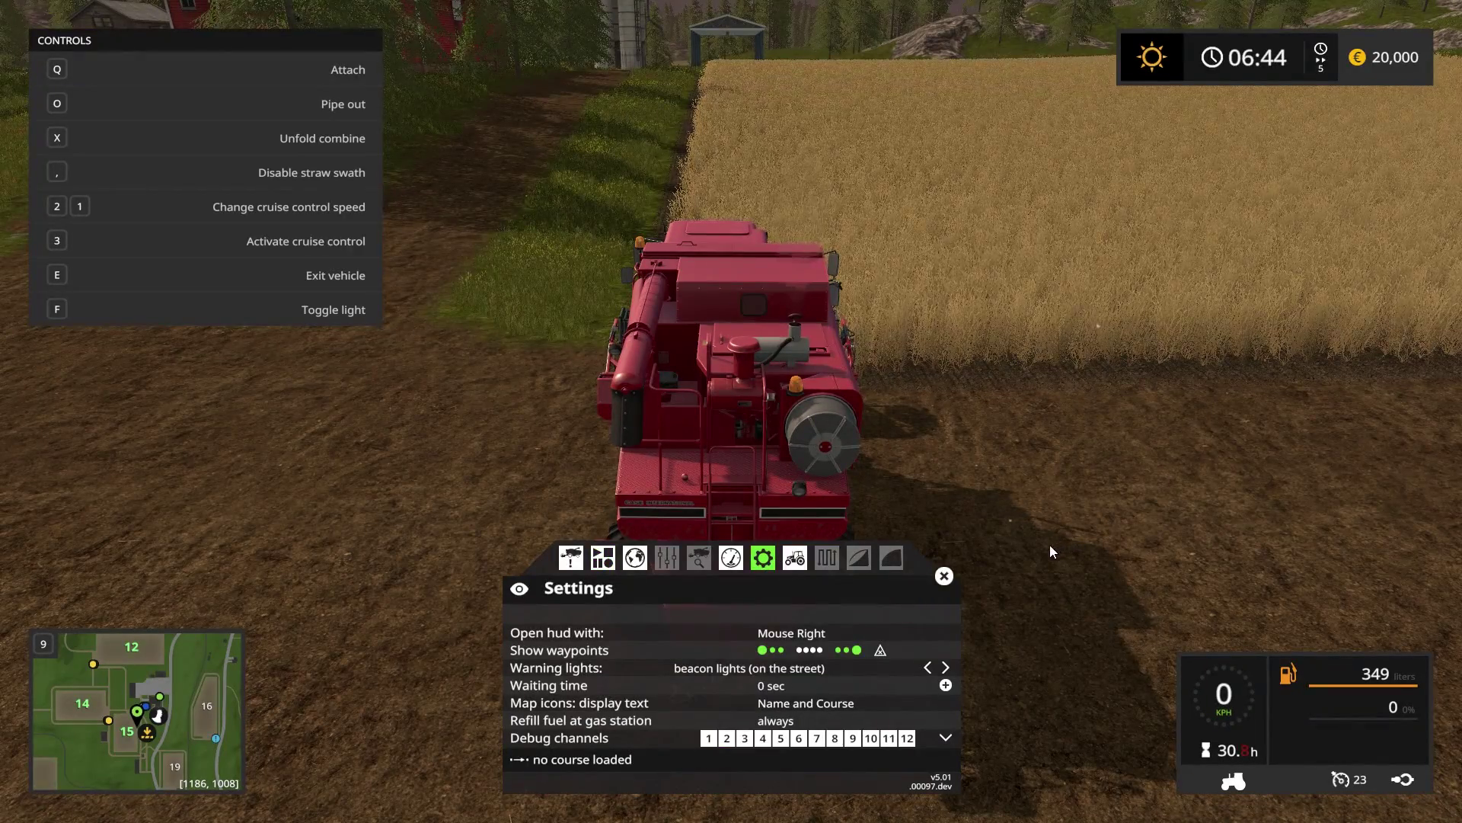
left_click(790, 642)
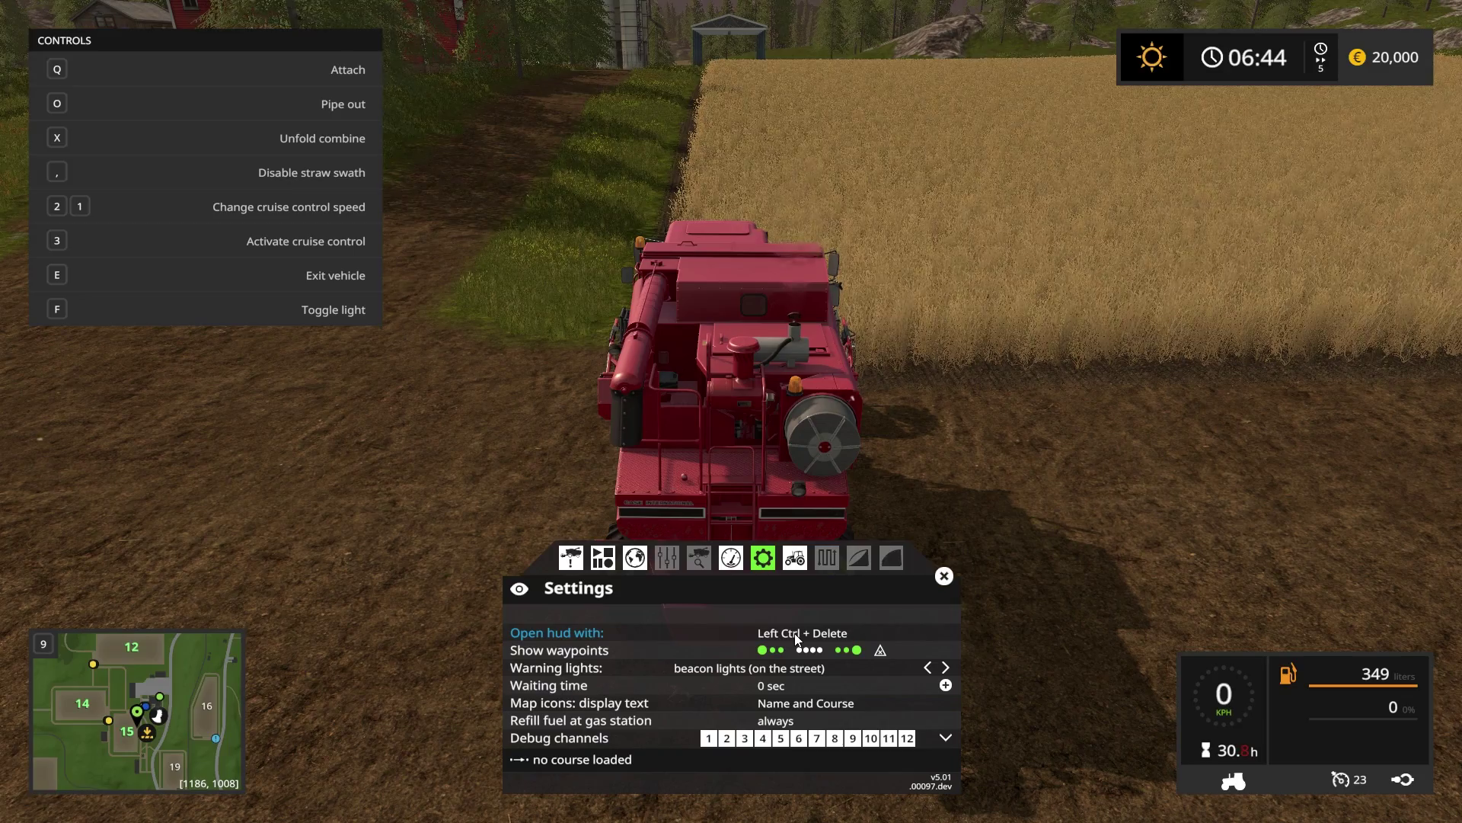
left_click(797, 638)
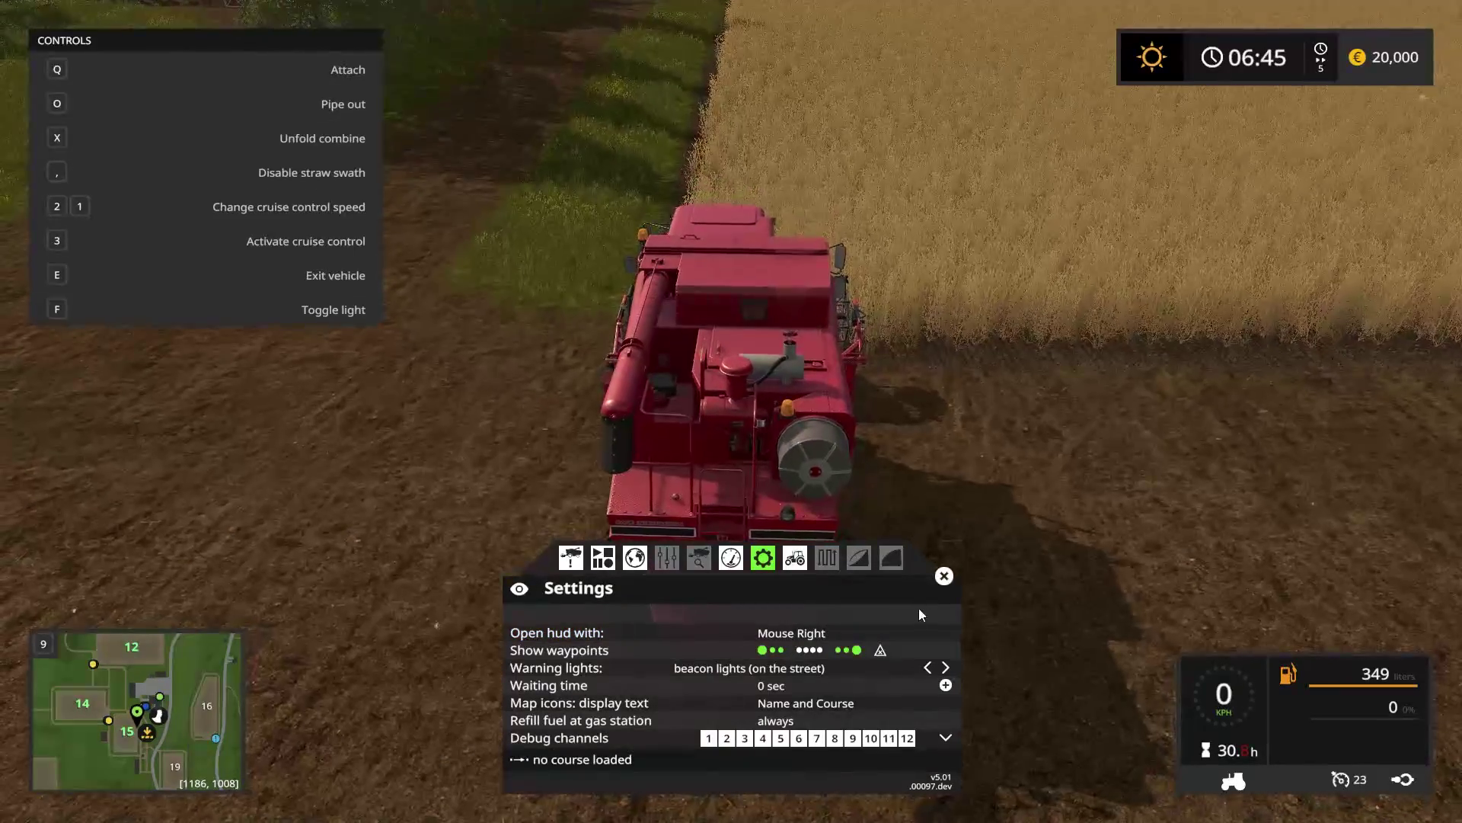
Step: Close the settings HUD, then open and close the Courseplay HUD in two tractors
left_click(944, 576)
key("Tab")
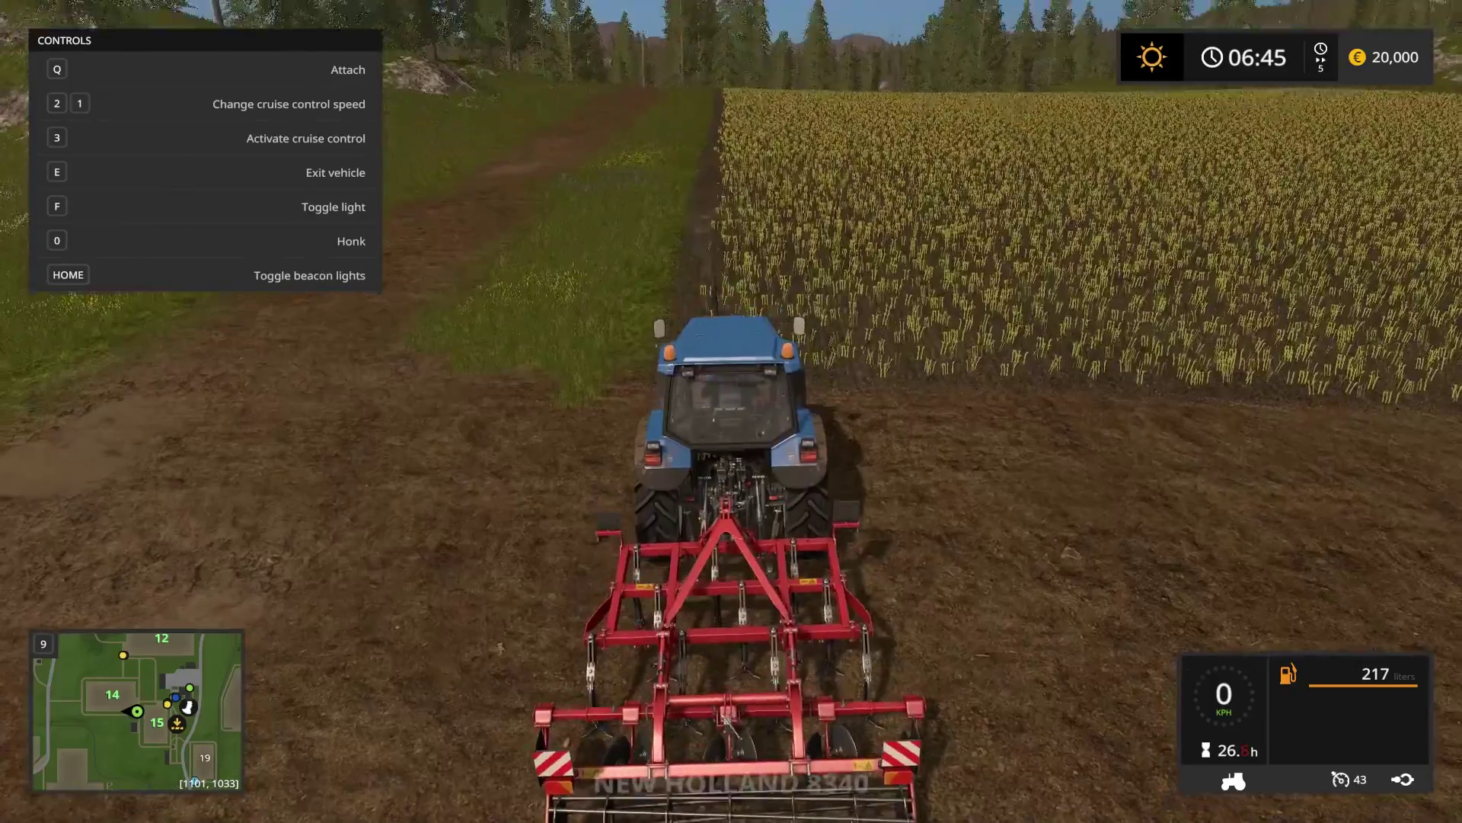
right_click(993, 510)
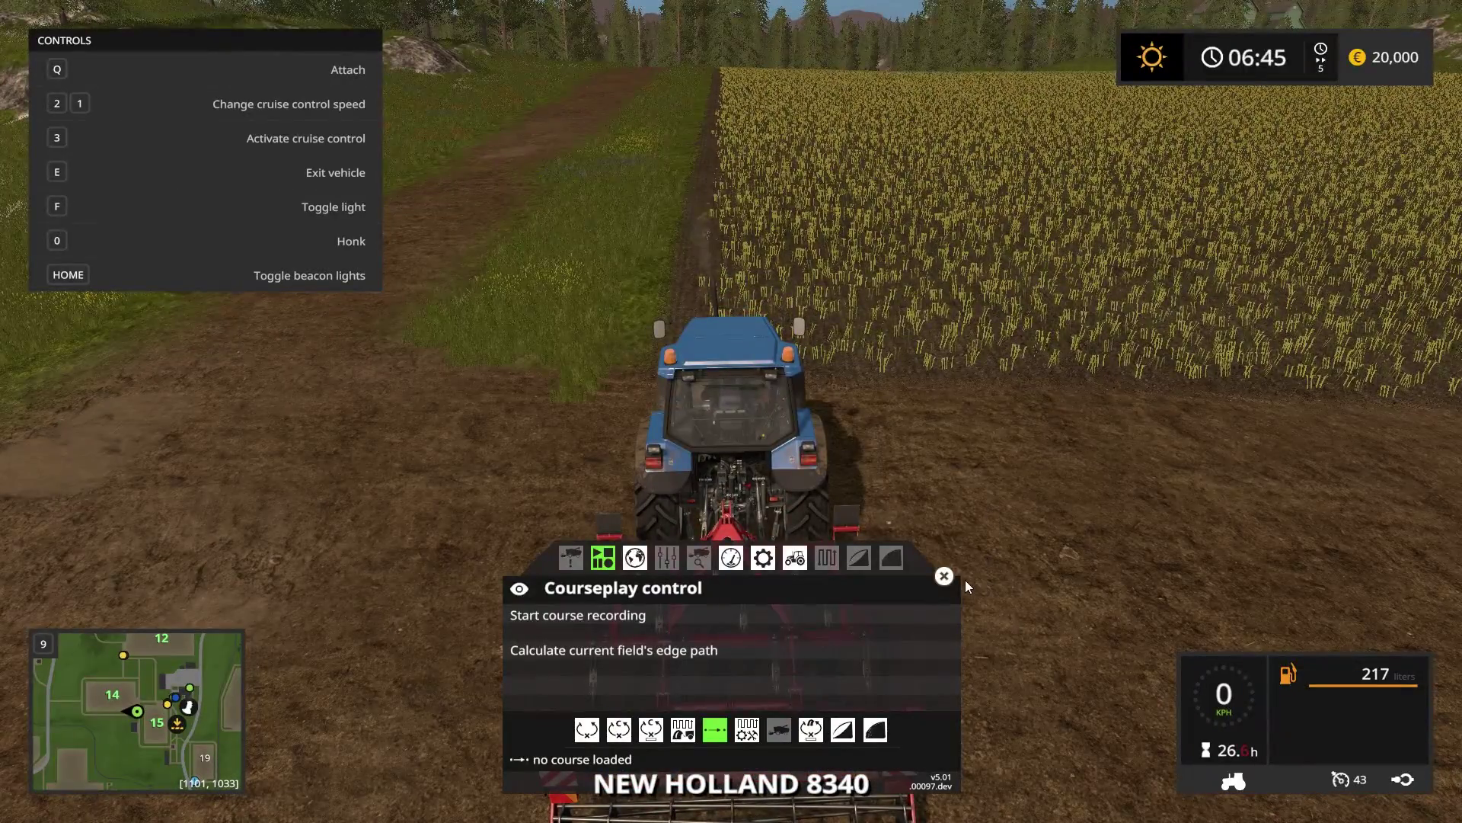
left_click(944, 576)
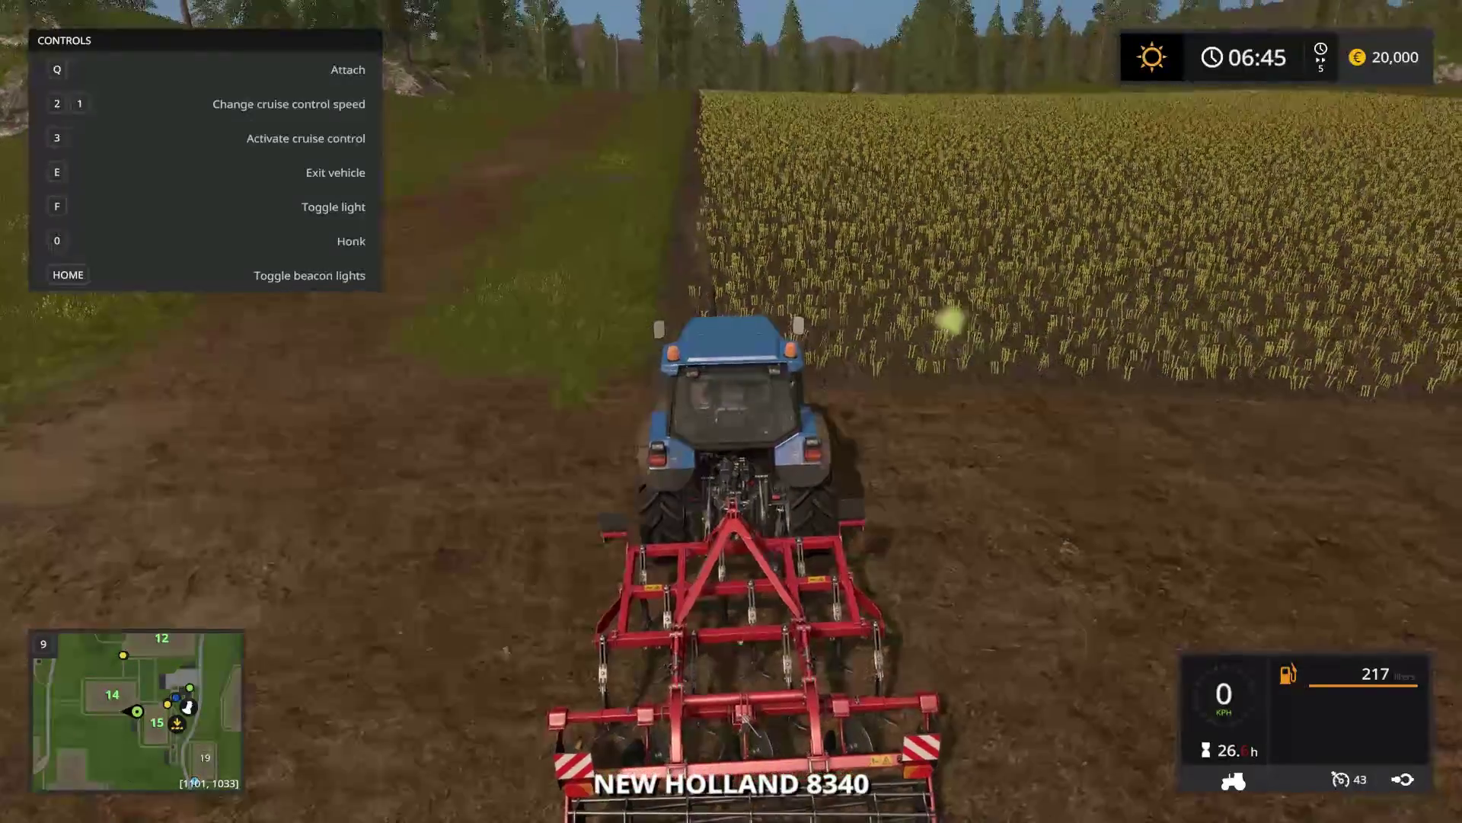
key("Tab")
right_click(986, 507)
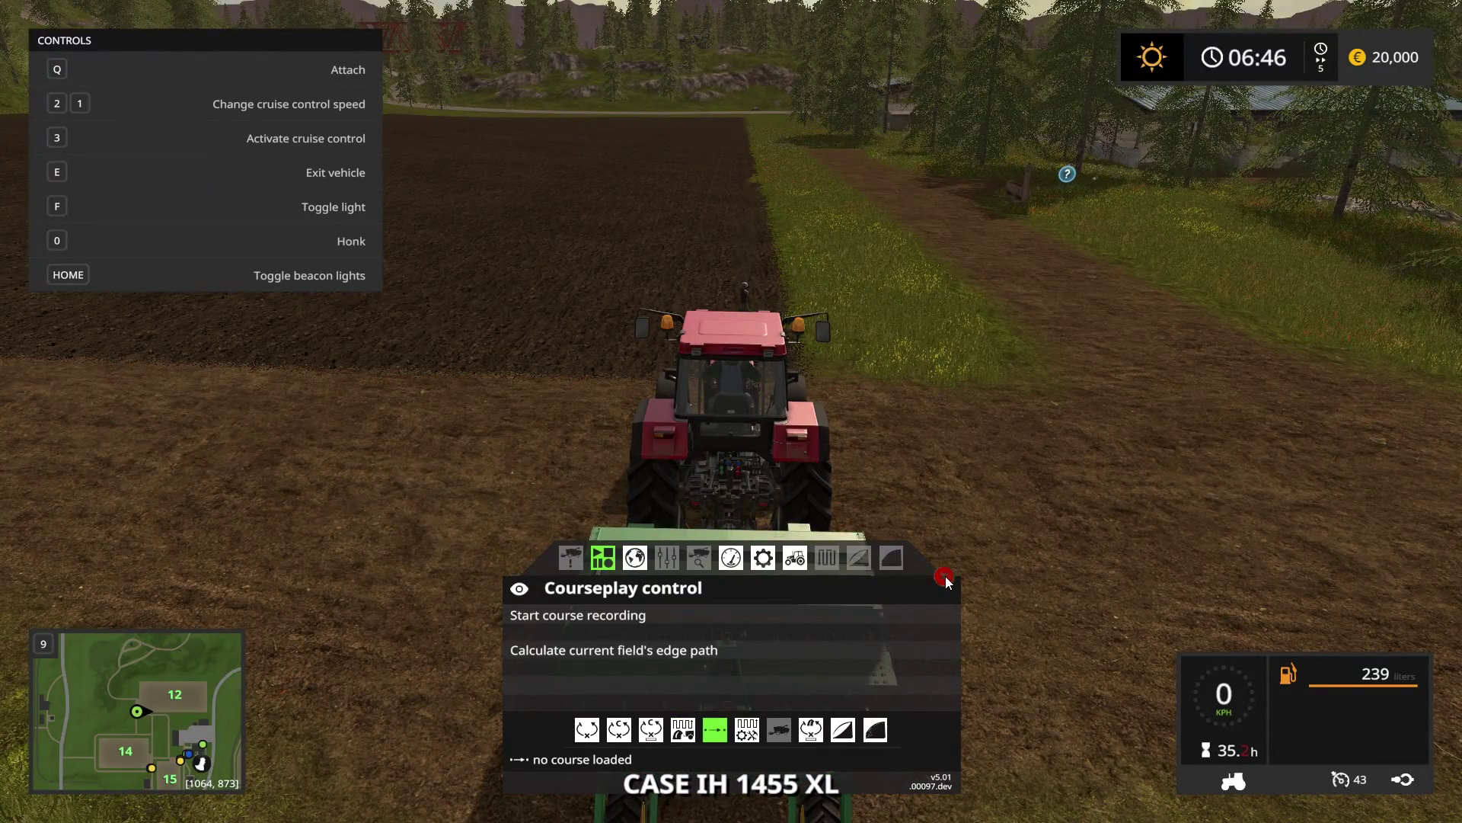
left_click(945, 577)
Step: Check the Courseplay HUD in the trailer tractor and the white pickup, closing it each time
key("Tab")
right_click(961, 553)
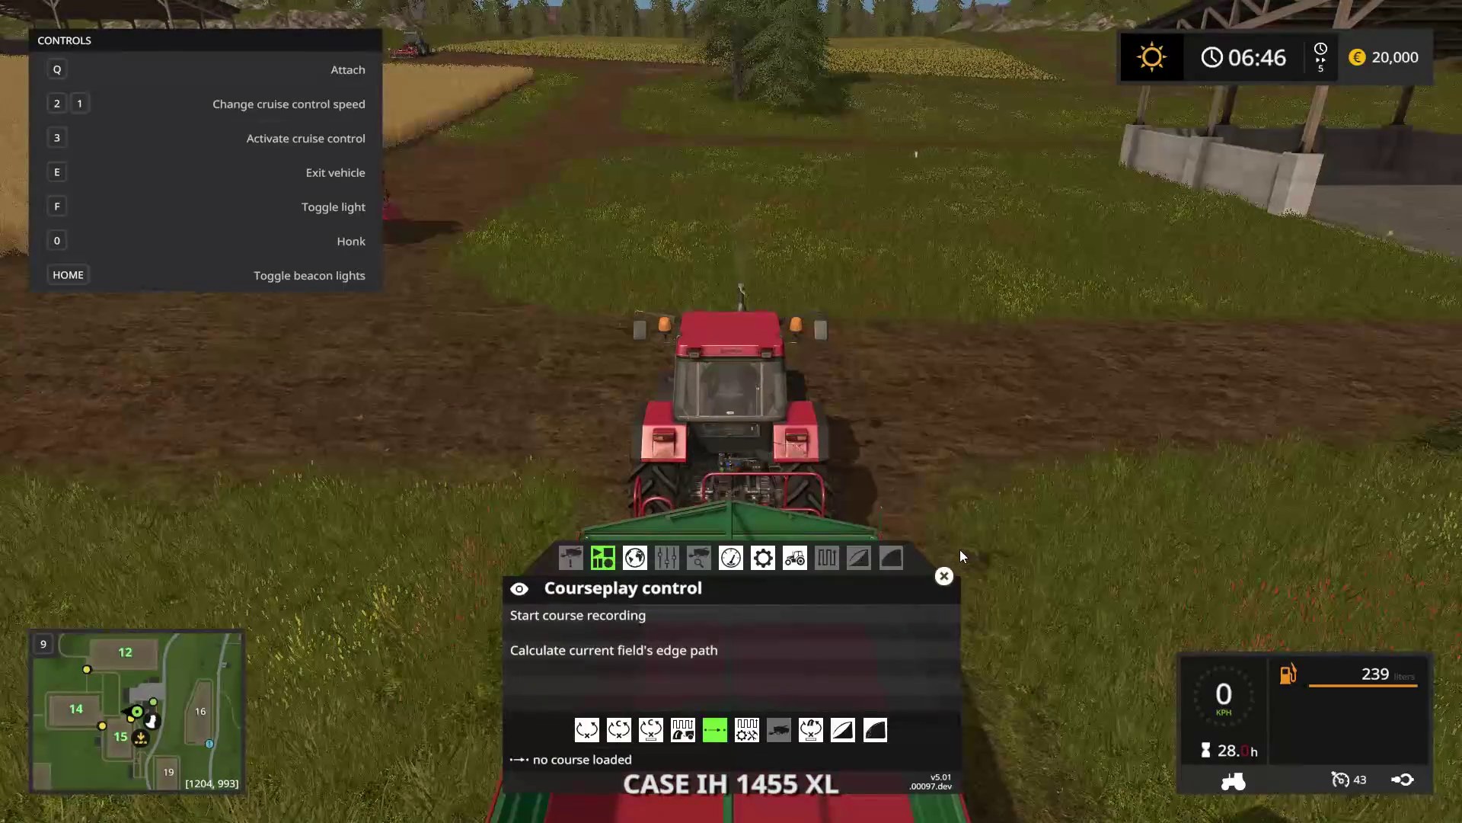
left_click(945, 576)
key("Tab")
right_click(949, 579)
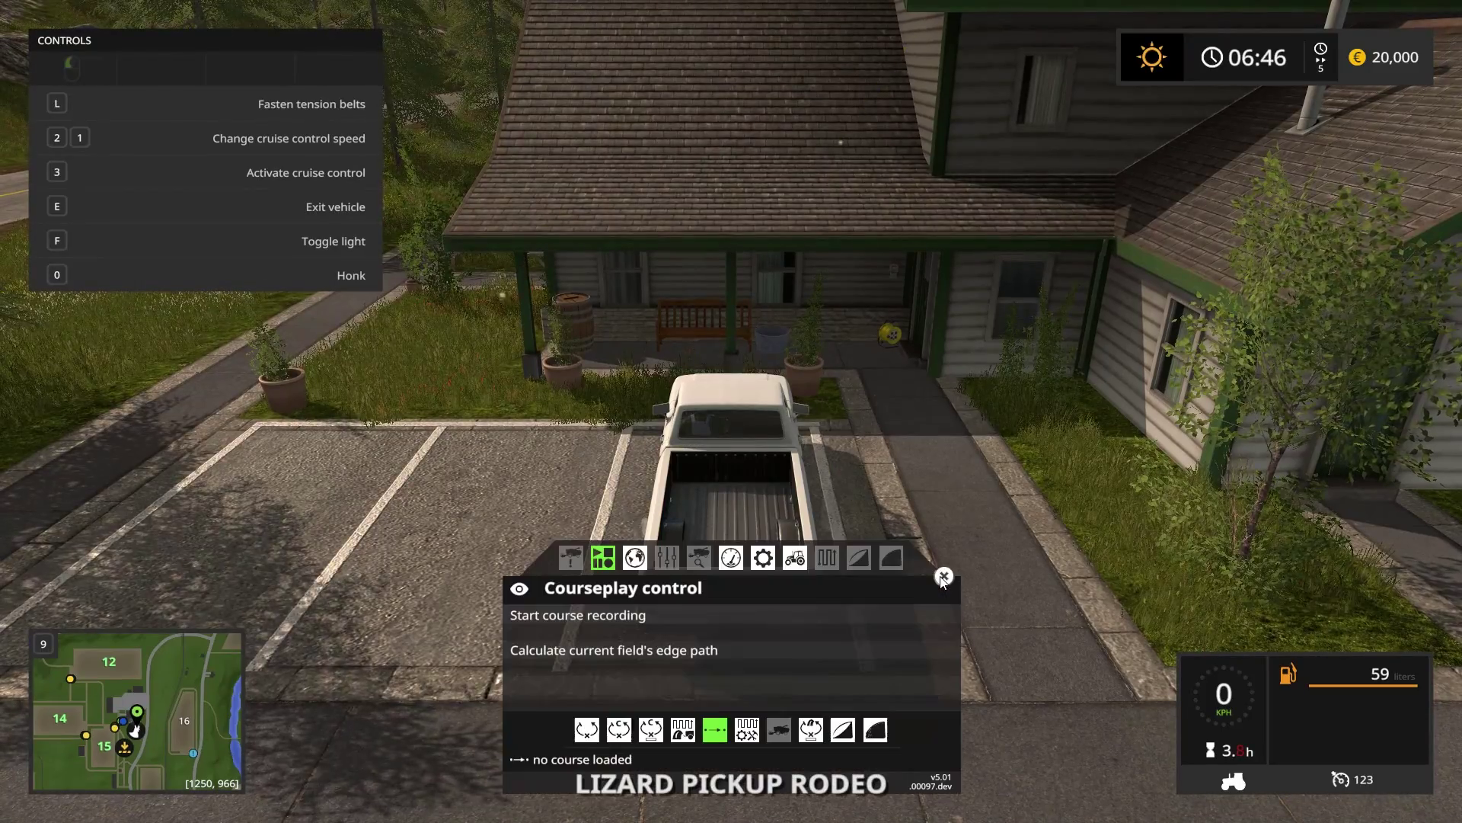
left_click(951, 581)
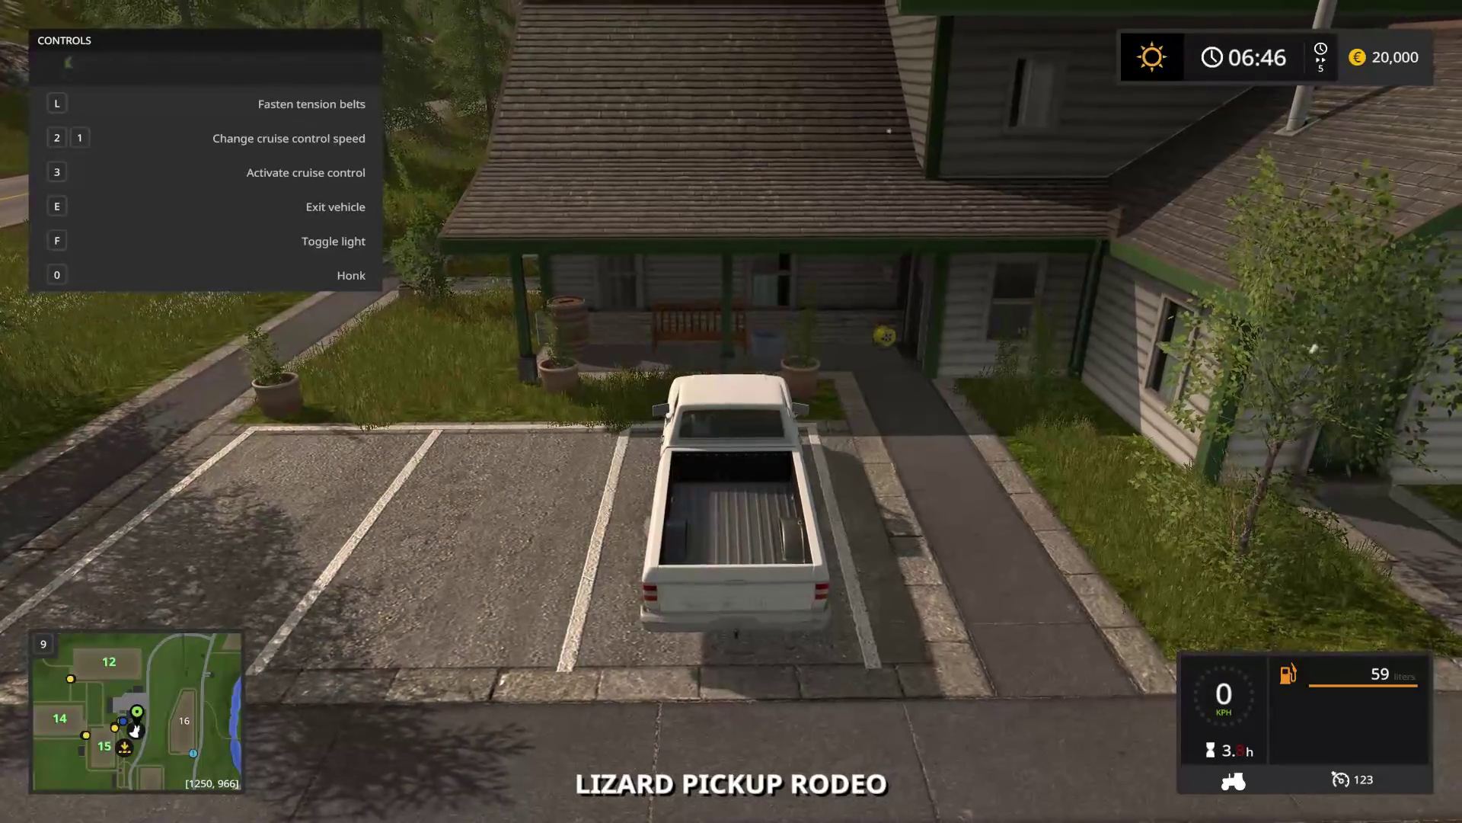